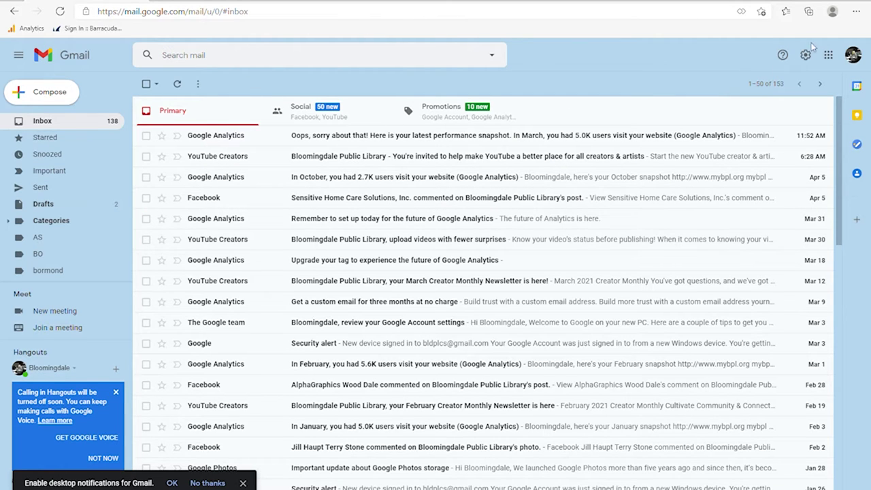
Step: Show the available Google apps from Gmail and switch to the YouTube home page
left_click(829, 54)
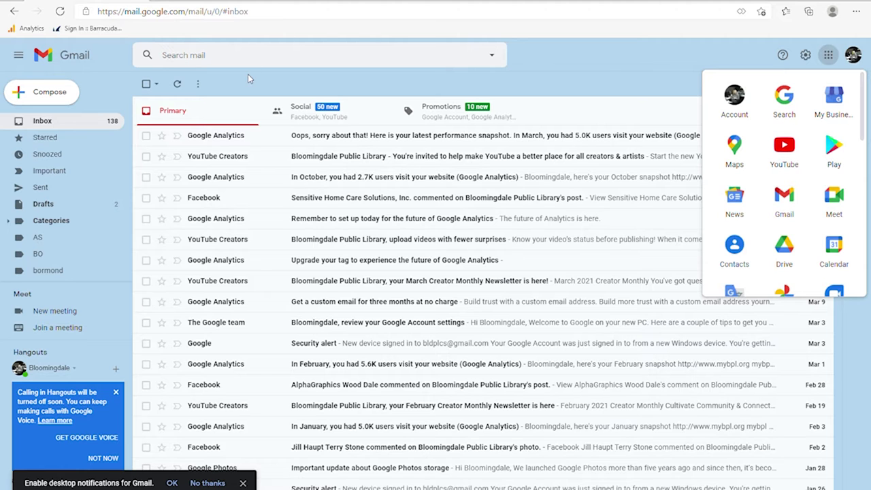
left_click(191, 3)
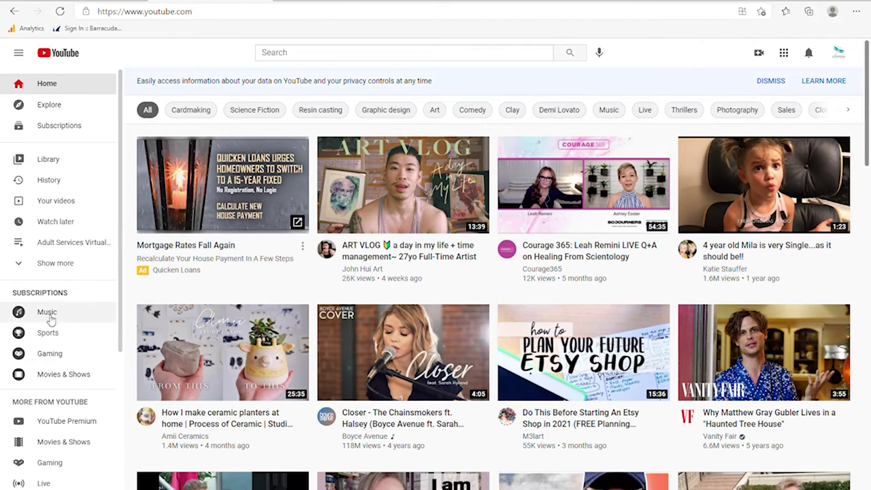
Step: Expand the account's full list of saved playlists on the YouTube home page and look through it
left_click(18, 267)
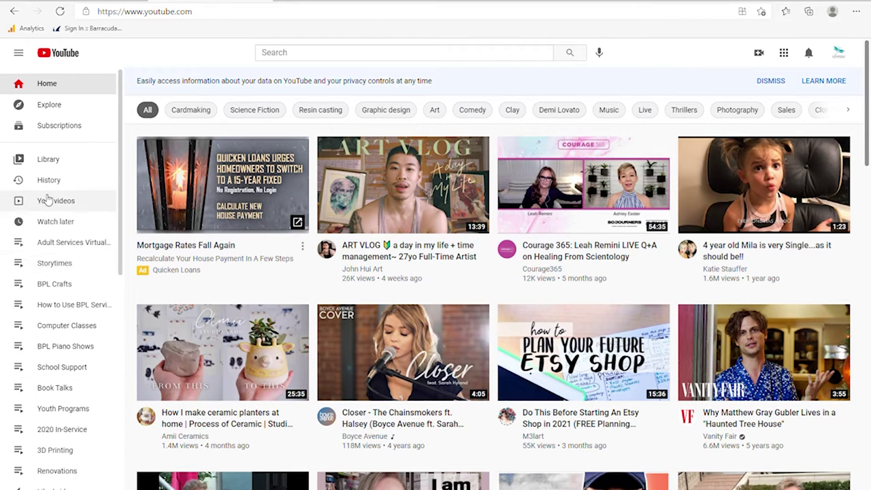
scroll(69, 265, "down", 2)
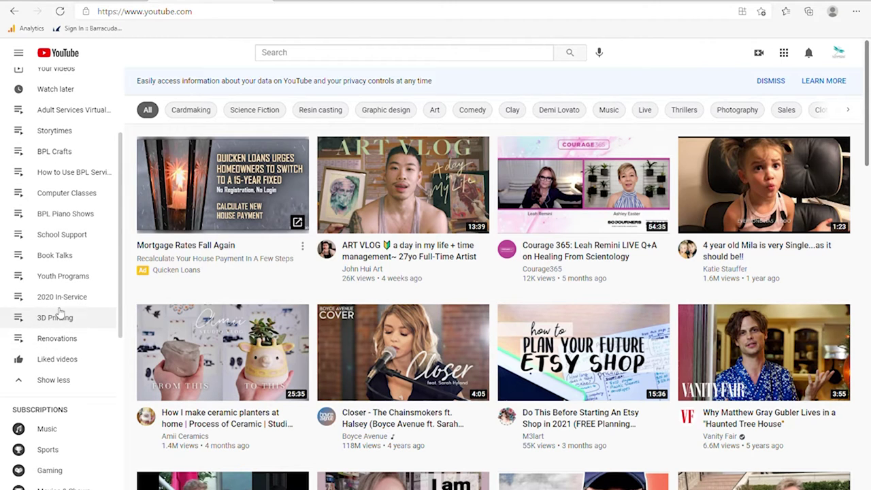
scroll(63, 304, "up", 2)
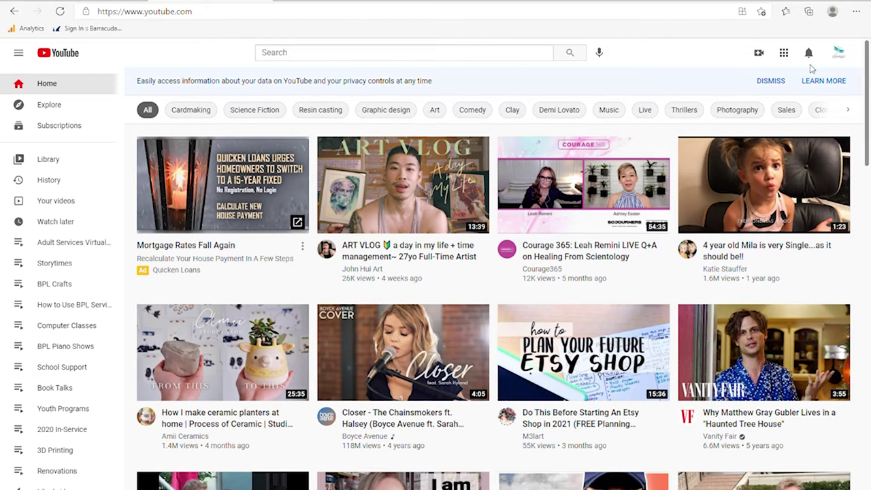
Step: Open the account's own Bloomingdale Public Library channel and browse through all its uploaded videos
left_click(841, 53)
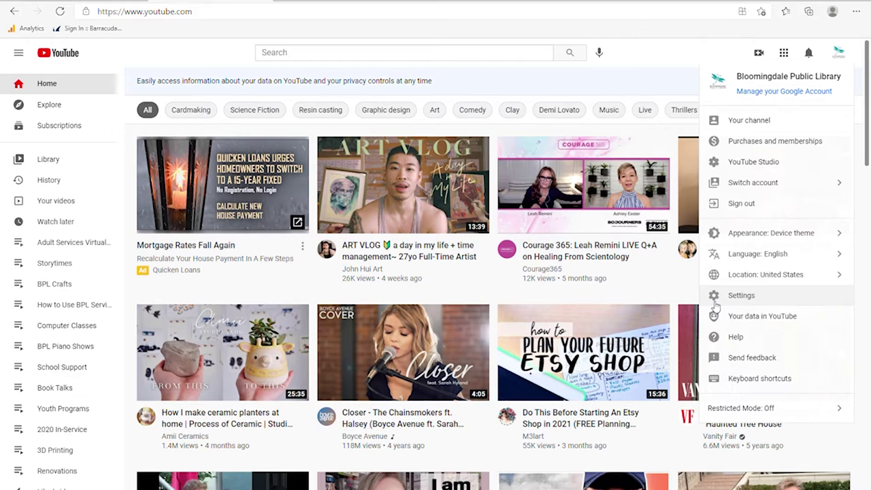
left_click(747, 123)
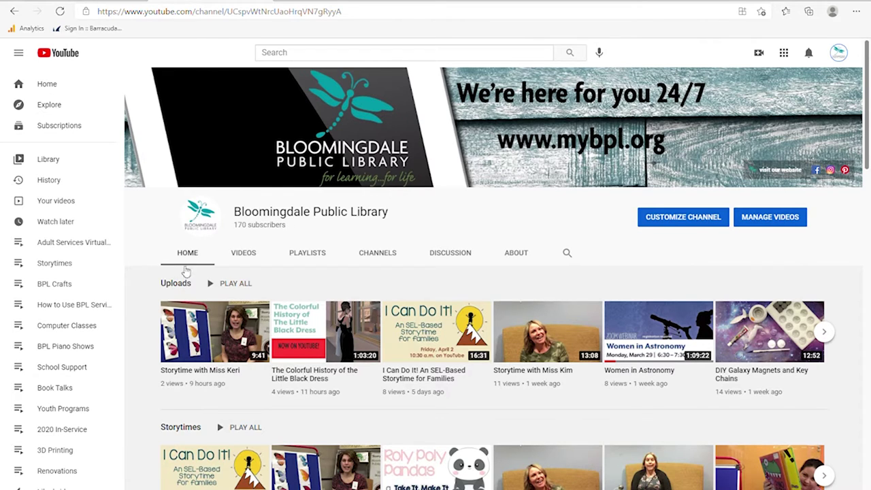
left_click(245, 255)
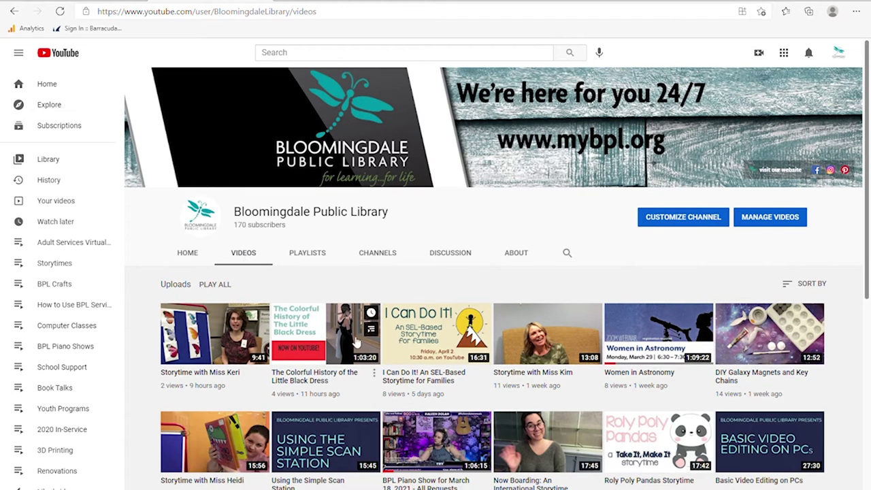
scroll(371, 353, "down", 4)
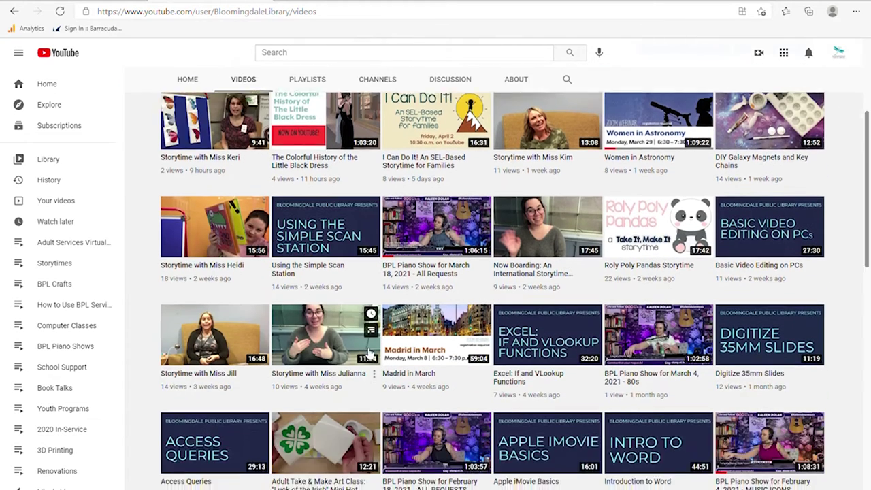
scroll(360, 332, "down", 5)
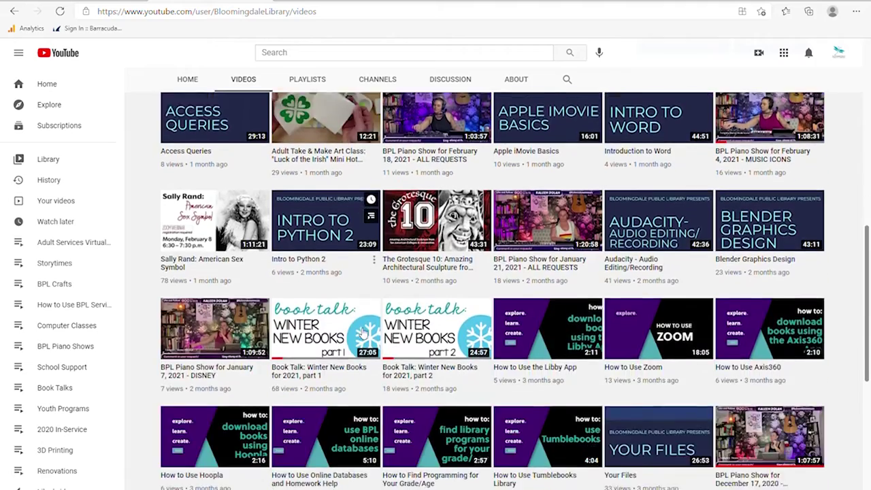
scroll(361, 331, "up", 9)
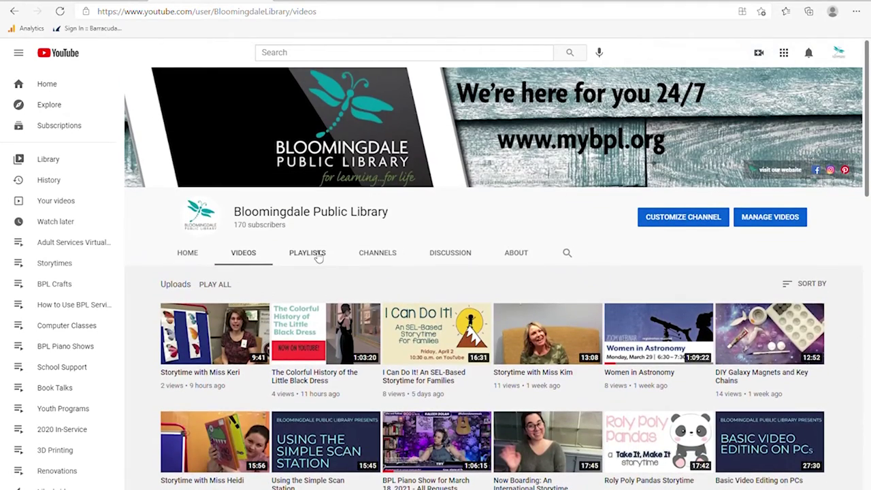
Step: Review the channel's created playlists, view the full Computer Classes playlist, and return to the playlist overview
left_click(318, 256)
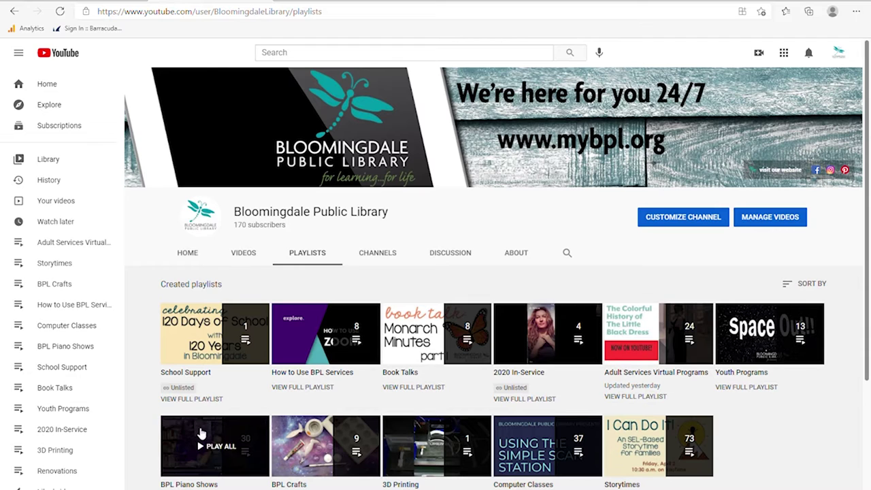
scroll(522, 406, "down", 1)
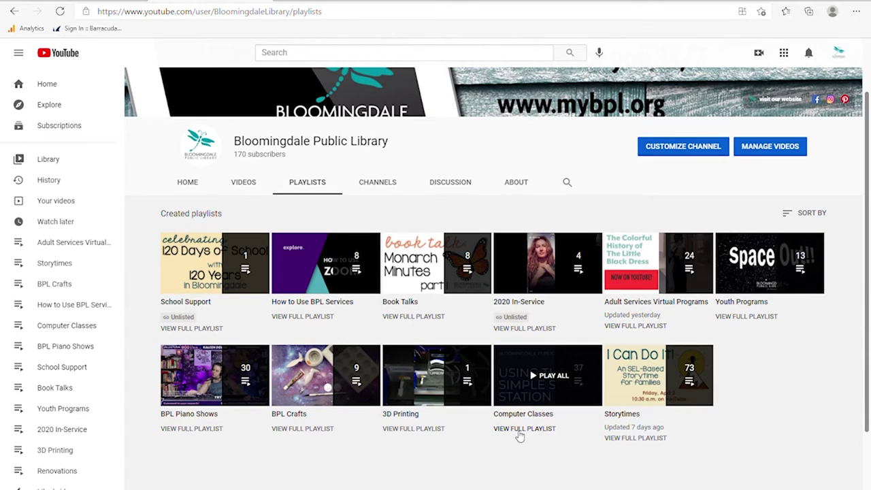
left_click(518, 431)
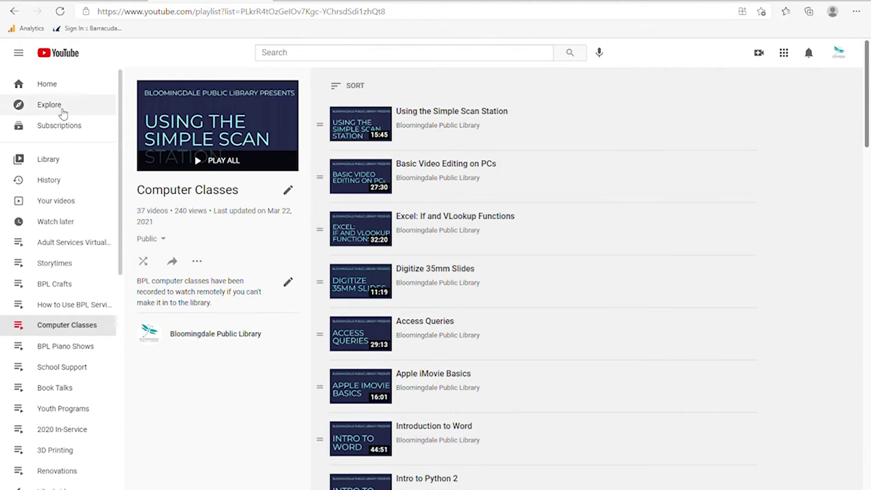
left_click(14, 11)
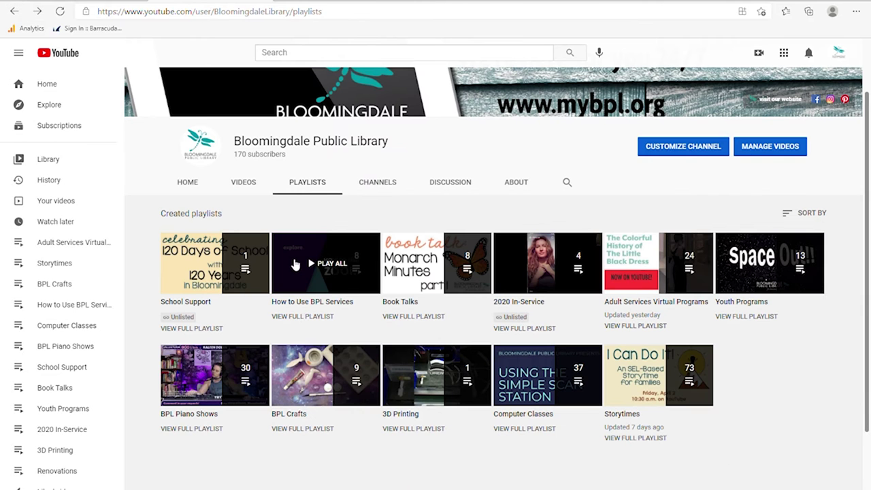
Step: View the channel's featured channels, its discussion comments and its About information
left_click(381, 185)
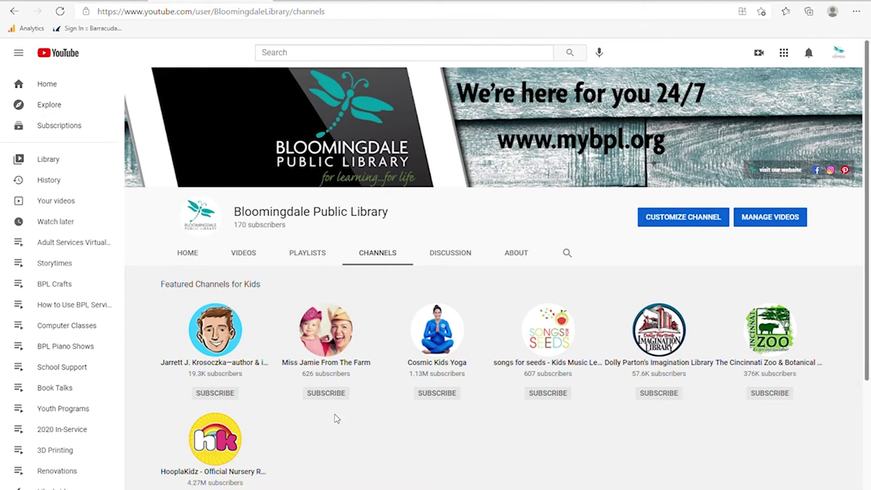
left_click(449, 256)
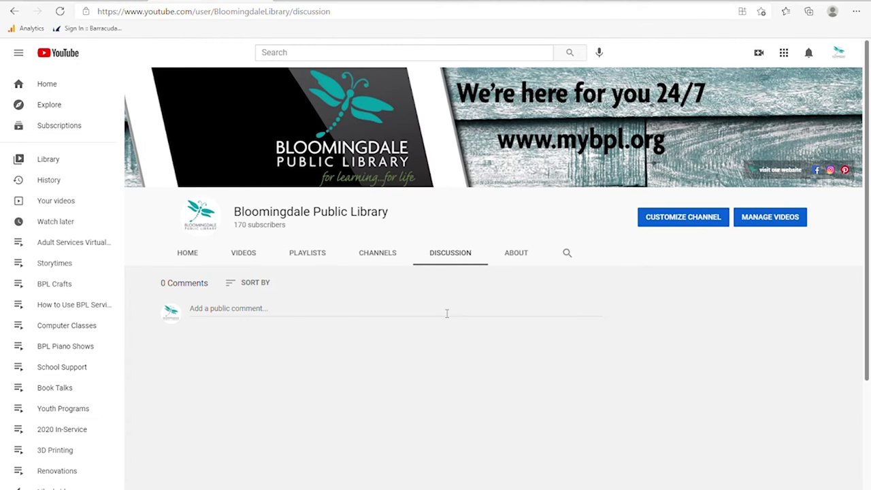
left_click(517, 254)
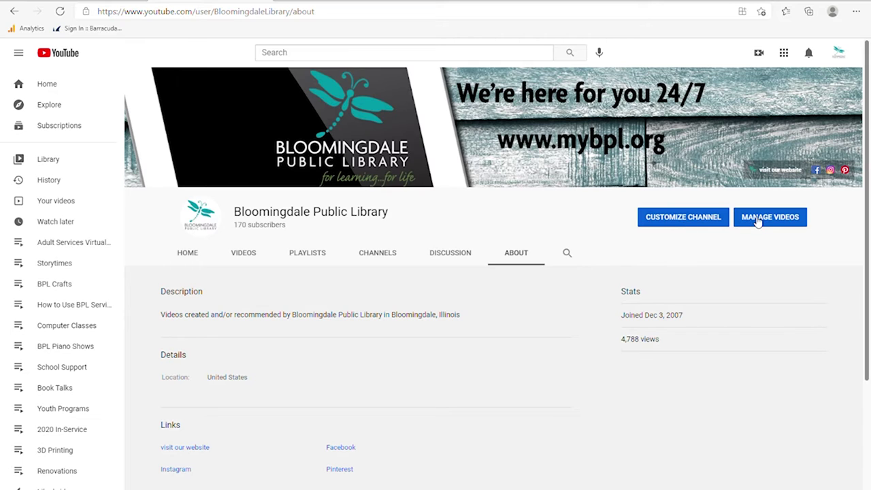
Step: Open the channel customization layout, look over its featured sections, and return to the channel page
left_click(677, 226)
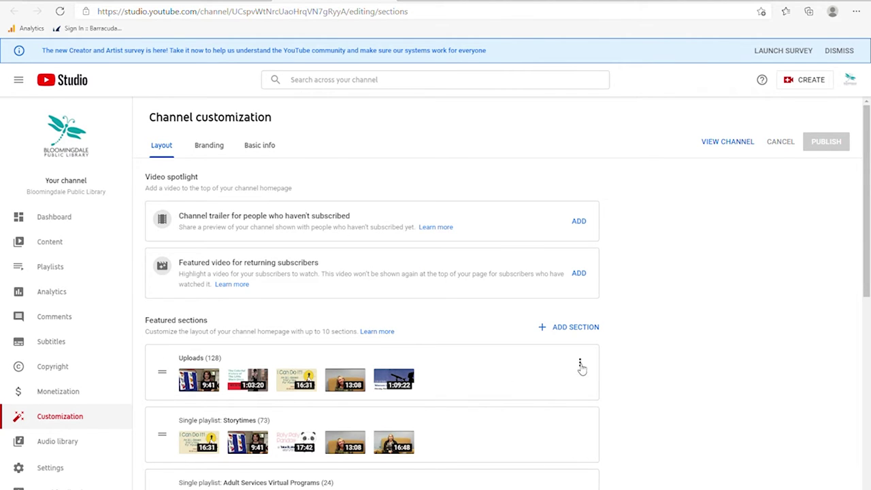
scroll(248, 332, "down", 3)
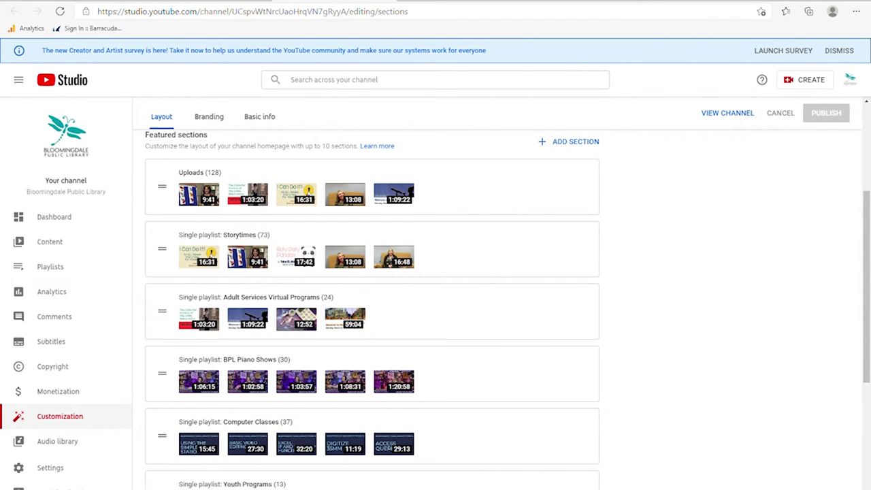
left_click(228, 2)
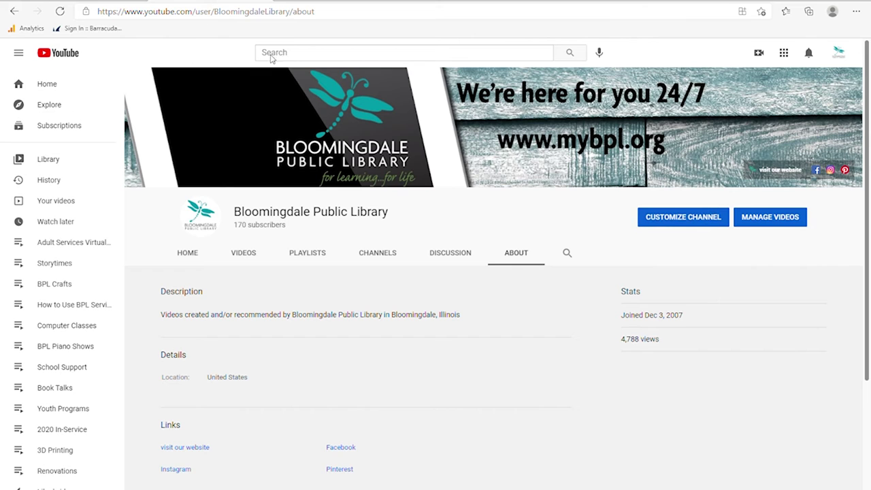
Step: Open the channel's video management list and show the available options for the newest upload
left_click(775, 219)
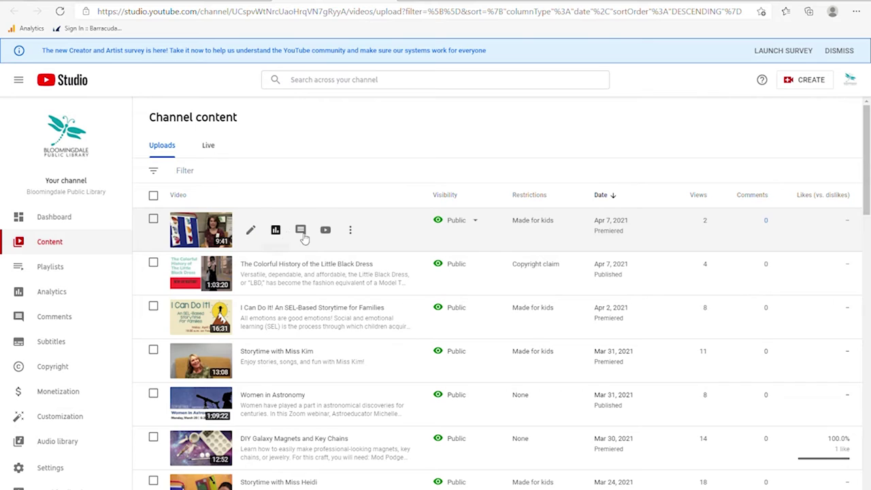
left_click(352, 232)
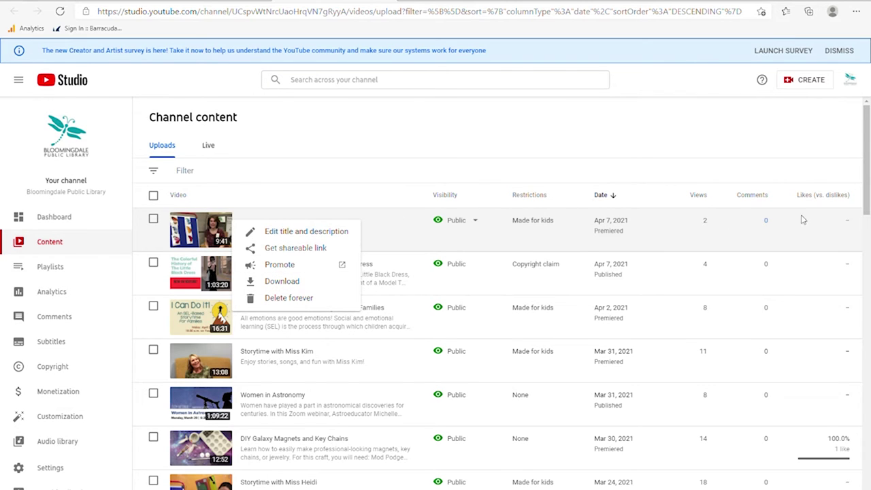
Step: Select the two newest uploads and review the bulk edit, additional action and playlist options without applying any
left_click(153, 218)
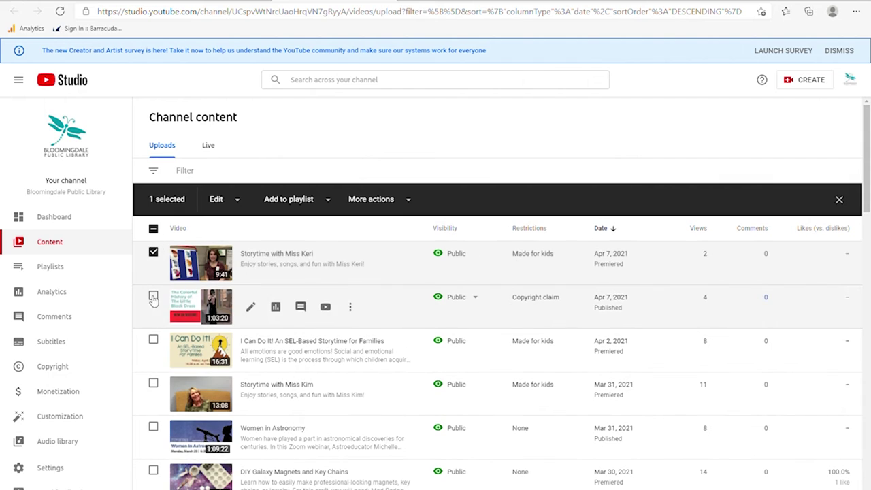
left_click(153, 295)
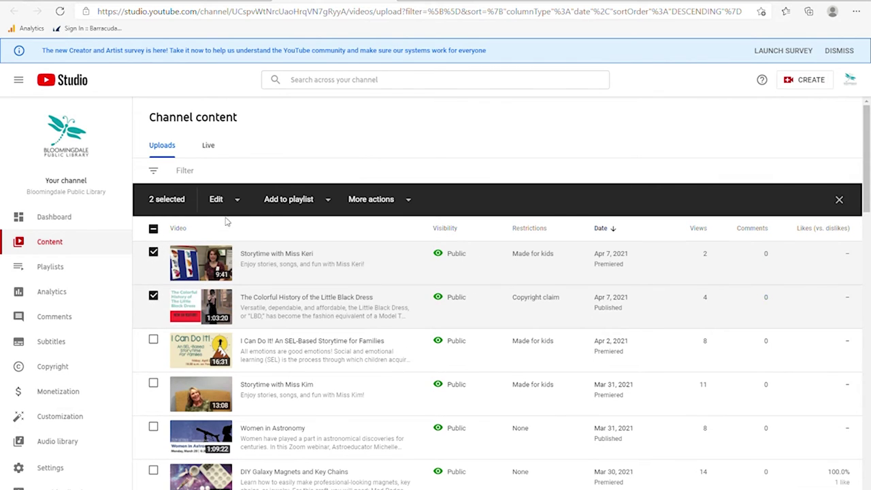
left_click(240, 199)
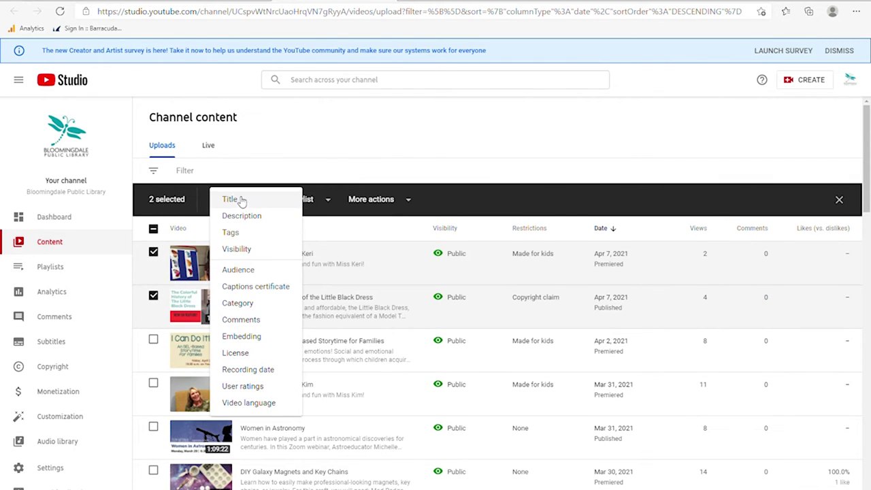
left_click(395, 202)
left_click(406, 208)
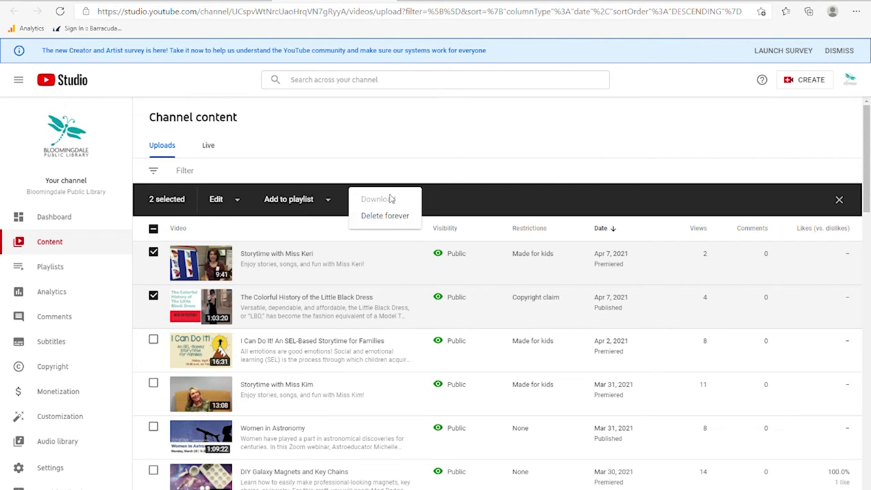
left_click(349, 175)
left_click(329, 200)
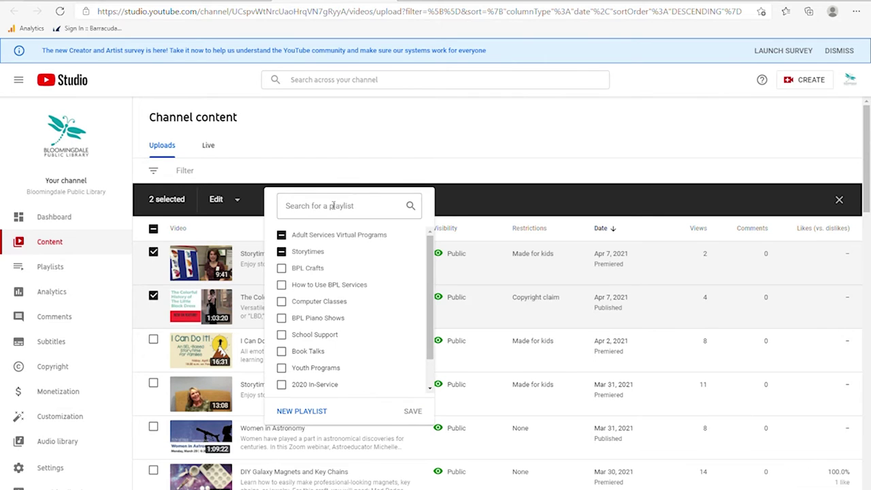
left_click(298, 172)
left_click(153, 252)
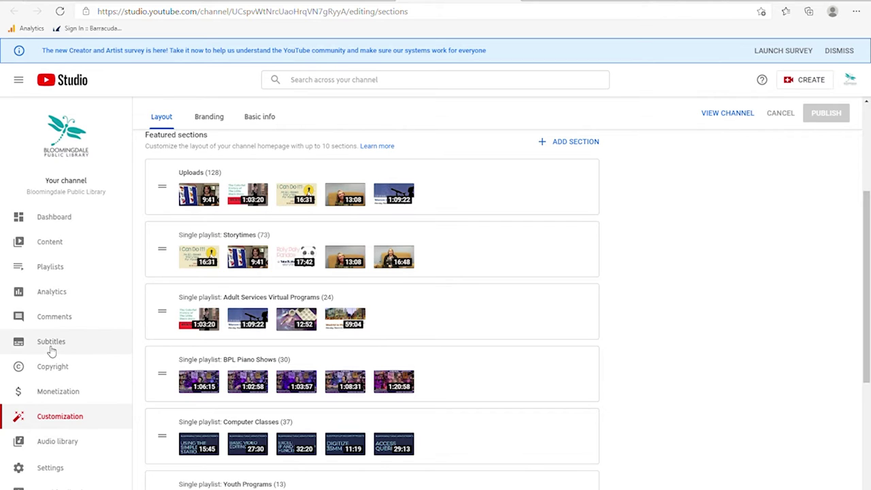
Step: Examine the channel analytics overview, then the engagement figures and audience retention of the individual videos
left_click(50, 294)
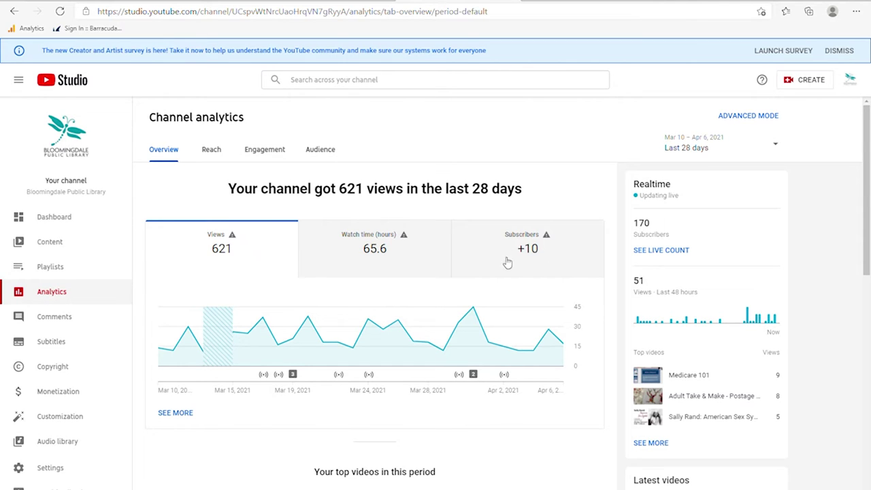
left_click(257, 154)
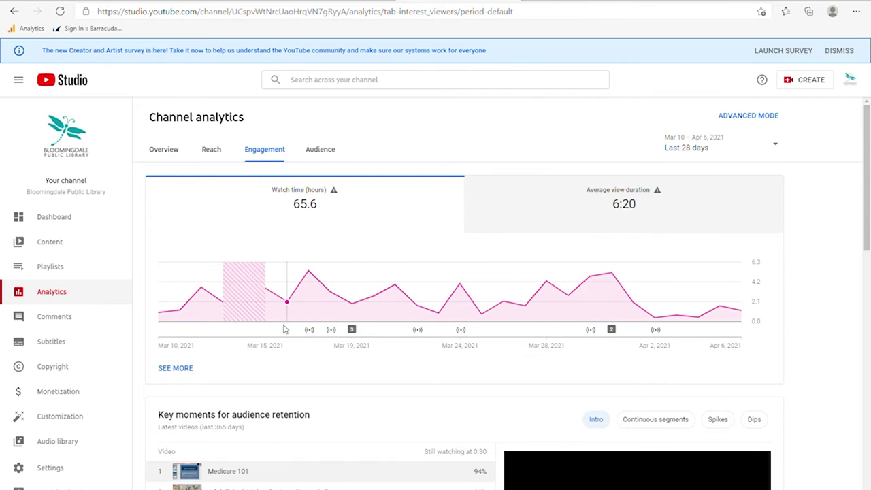
scroll(286, 330, "down", 1)
mouse_move(202, 358)
scroll(204, 357, "down", 1)
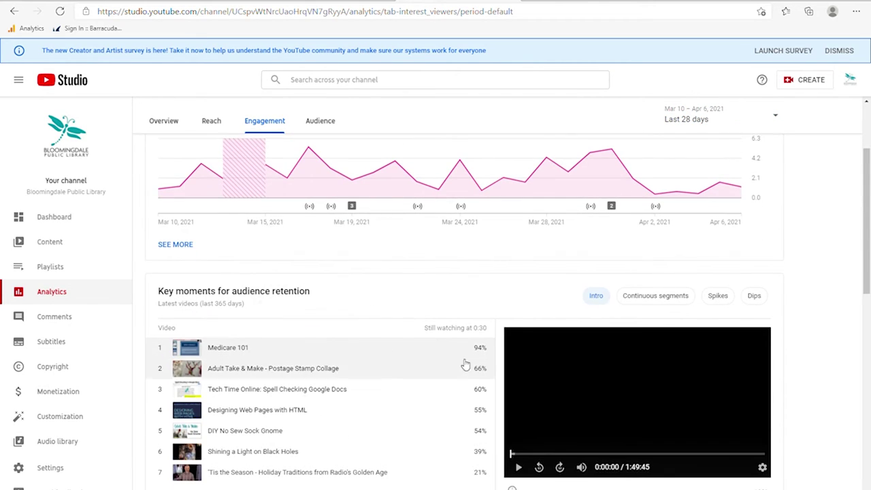
mouse_move(479, 349)
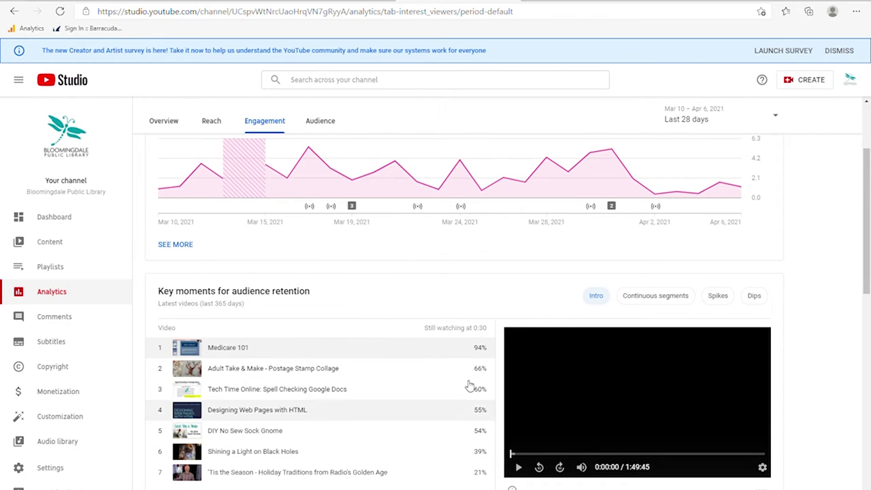
scroll(463, 408, "down", 1)
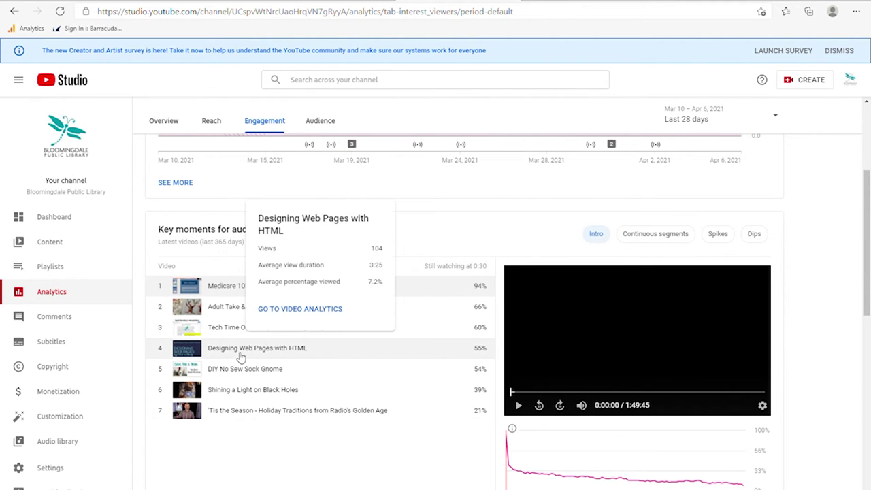
Step: Open the channel's playlists and look over the list and the options for creating and editing playlists
left_click(51, 267)
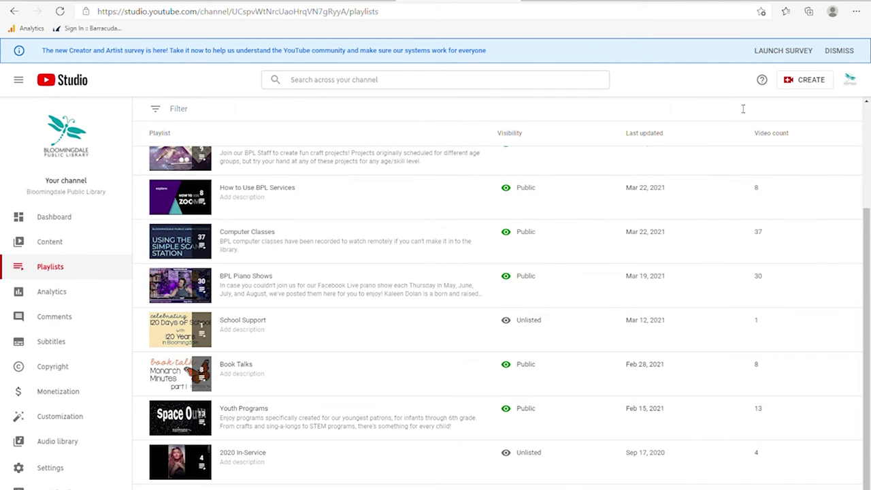
scroll(749, 113, "up", 2)
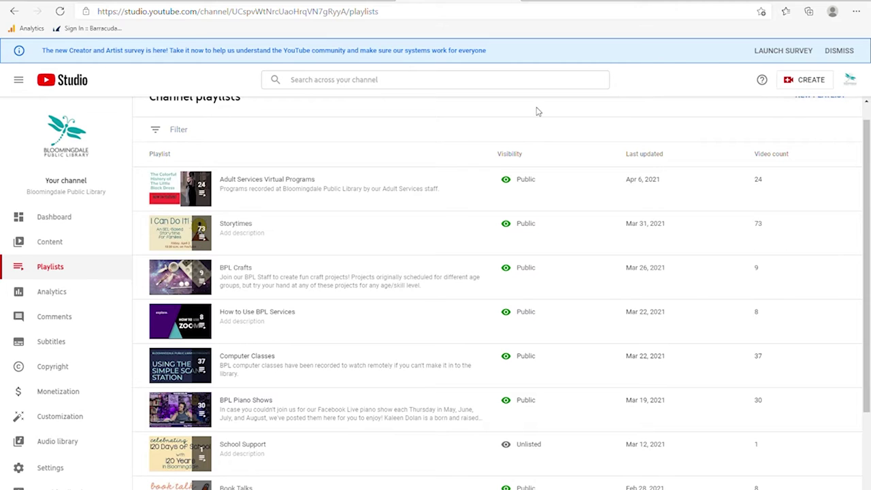
scroll(353, 157, "up", 1)
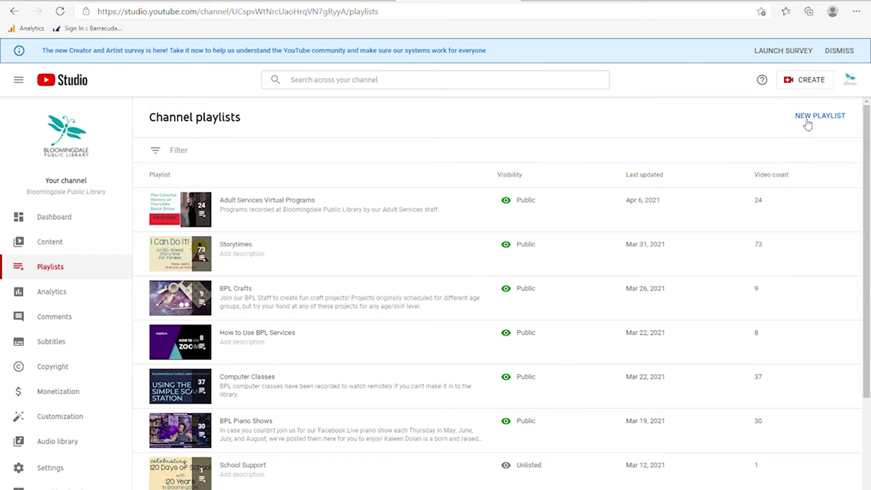
mouse_move(315, 198)
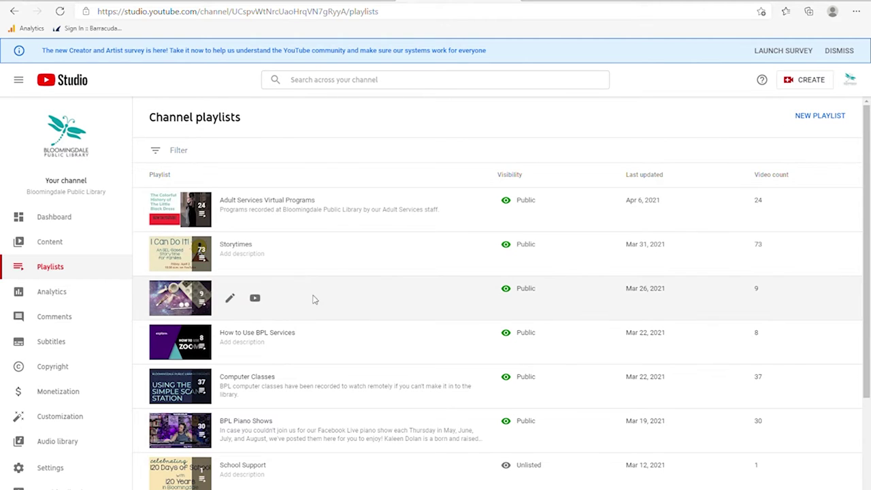
mouse_move(268, 389)
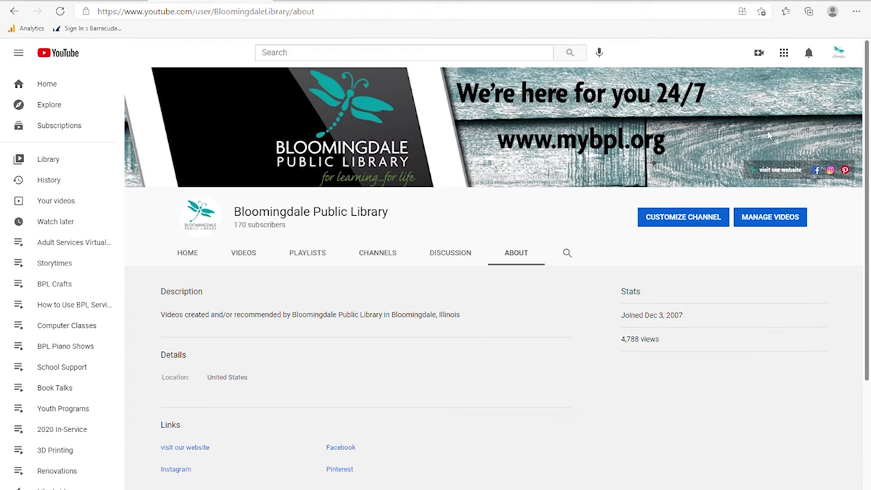
Step: Upload the file video-1617842642.mp4 as a new video and title it "Sample Dog Video"
left_click(761, 53)
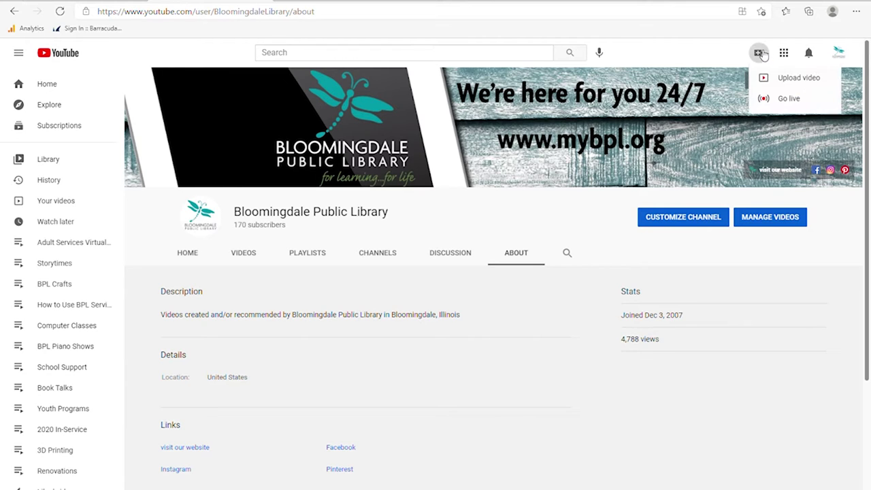
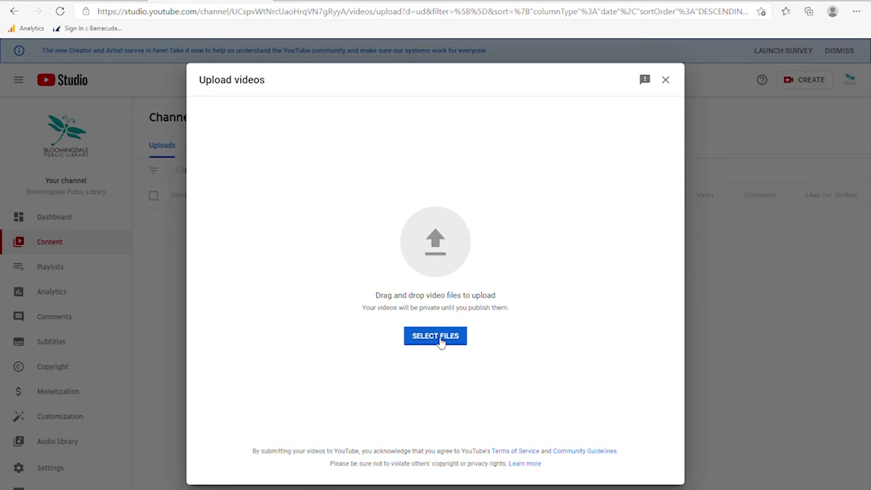
left_click(441, 343)
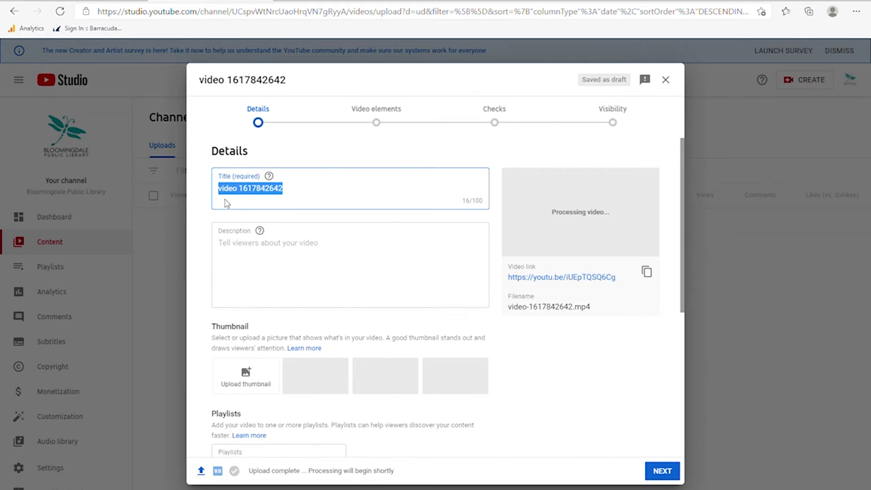
type("Seampl")
key("BackSpace")
key("BackSpace")
key("BackSpace")
key("BackSpace")
key("BackSpace")
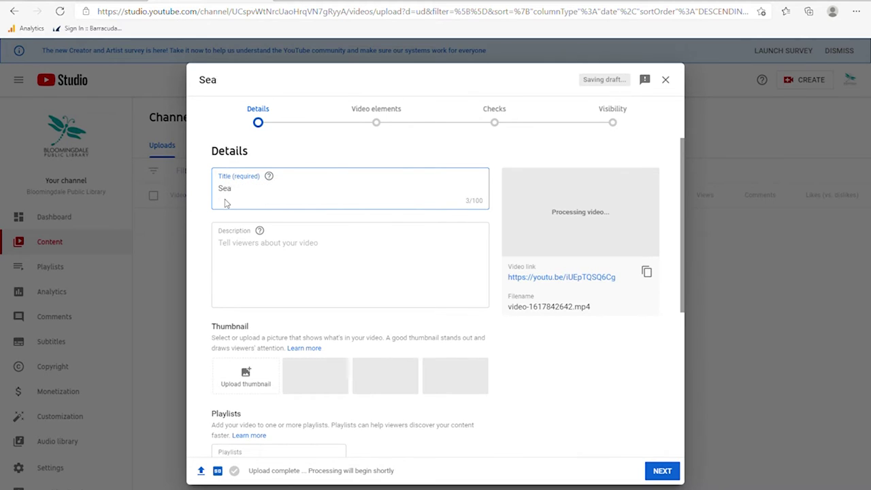
type("ample Dog ")
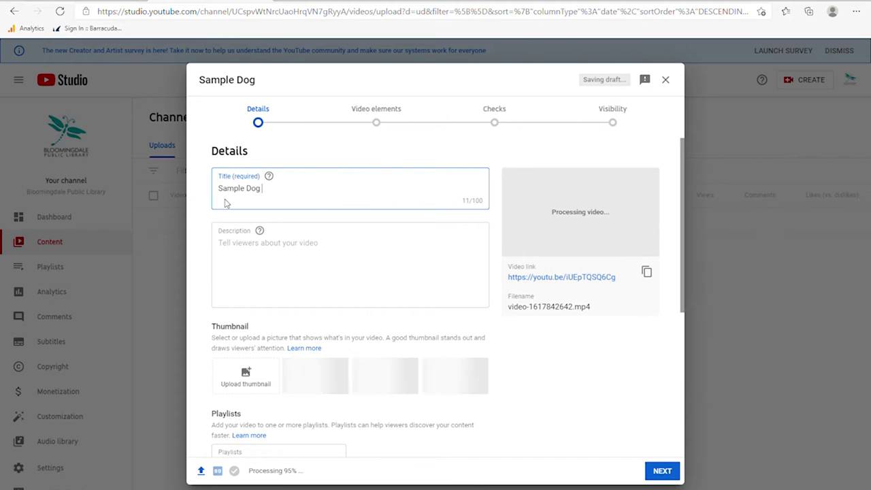
type("Video")
left_click(231, 256)
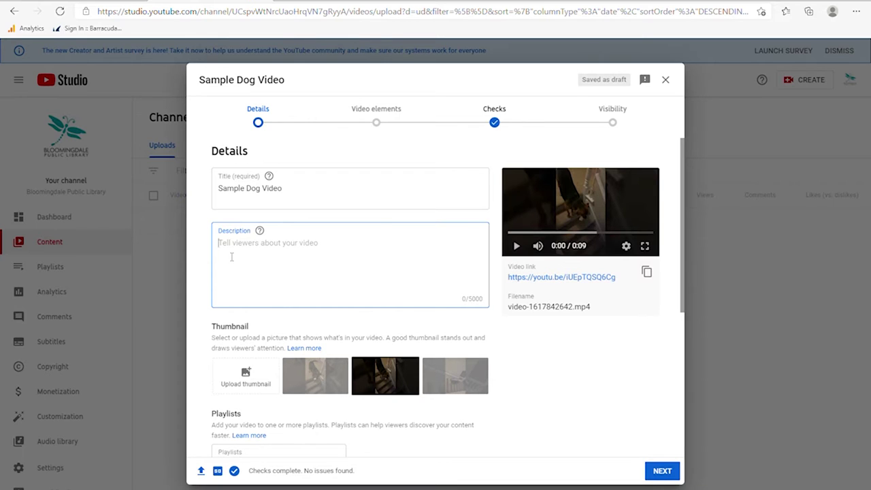
type("Video for ")
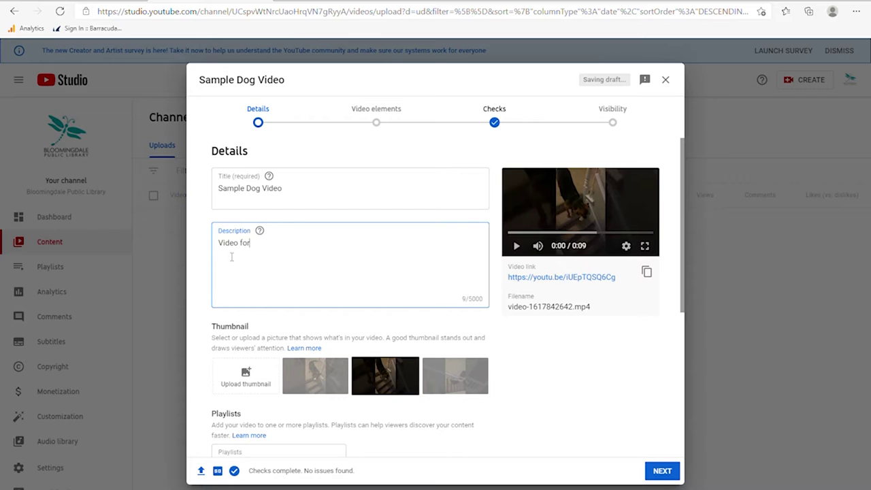
type("demonstraa")
key("BackSpace")
type("tion. visit www.mybpl.org ")
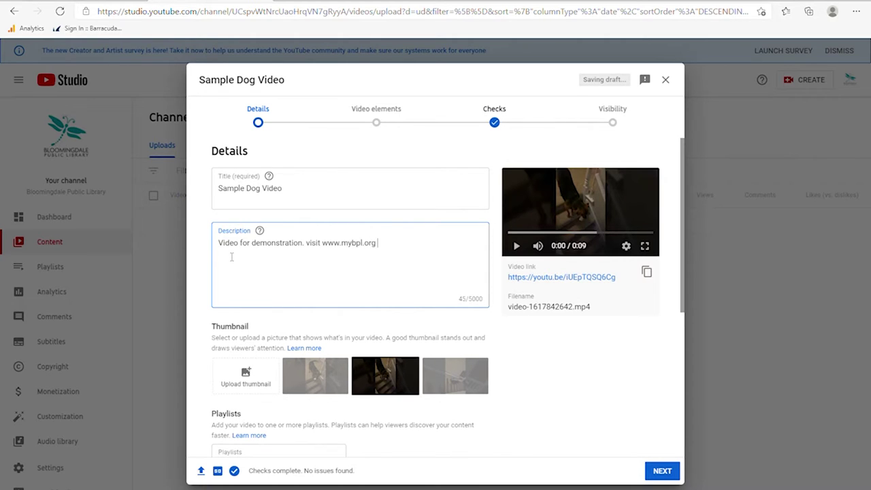
type("for class options")
key("Left")
key("Left")
key("Left")
key("Left")
key("Left")
key("Left")
key("Left")
key("Left")
key("Left")
key("Left")
key("Left")
key("Left")
key("Left")
key("Left")
key("Left")
key("Left")
key("Left")
key("Left")
key("Left")
key("Left")
key("Left")
type("https://")
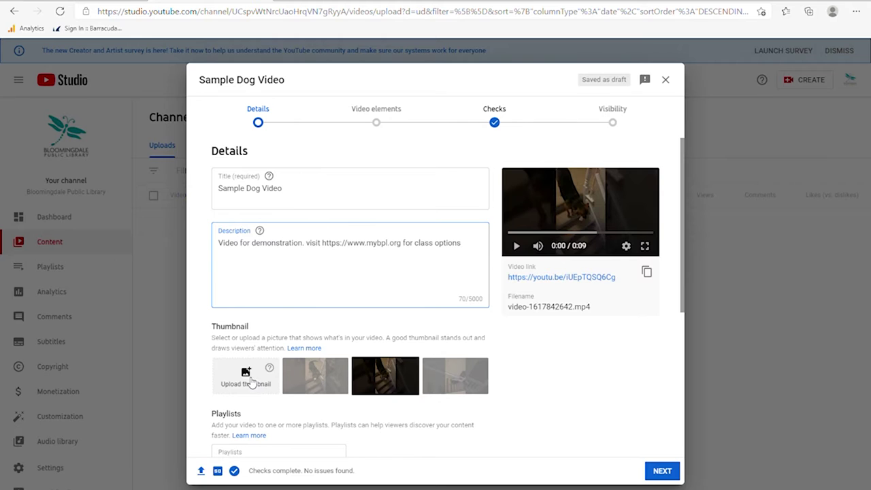
Step: Compare the automatically generated thumbnails and choose the first one for the video
left_click(335, 383)
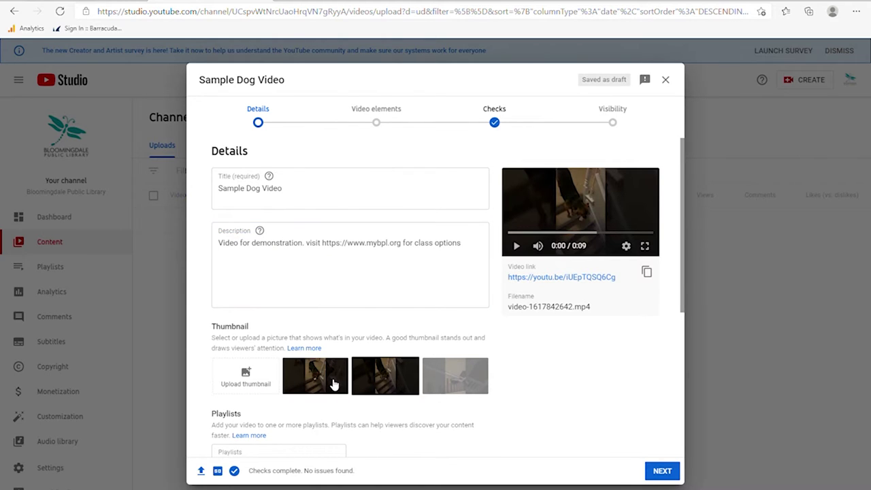
left_click(460, 385)
left_click(330, 387)
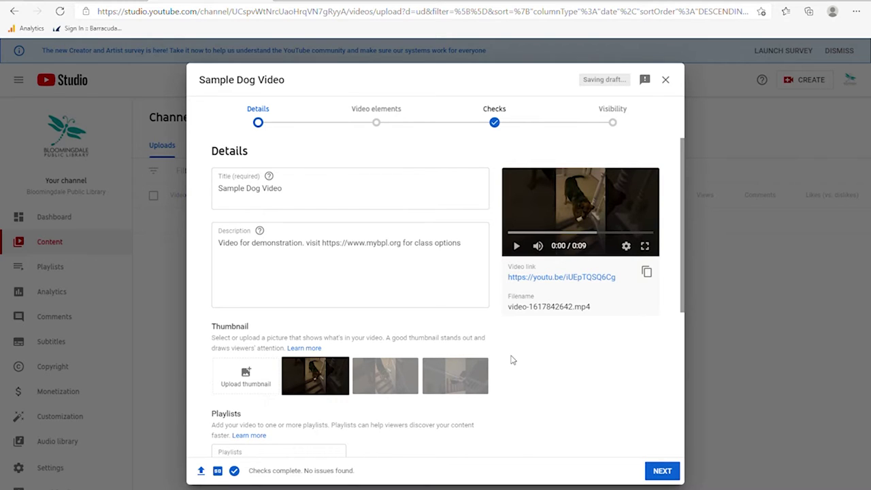
Step: Add the video to the Computer Classes playlist
scroll(513, 359, "down", 1)
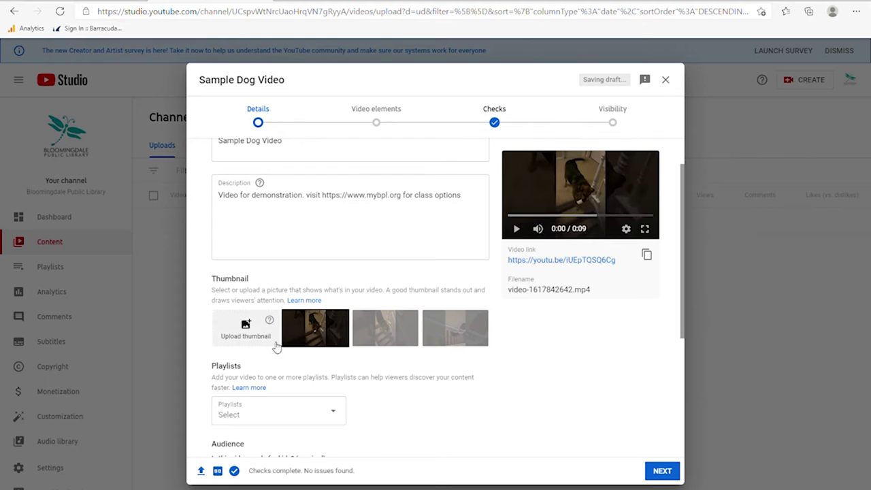
scroll(394, 376, "down", 1)
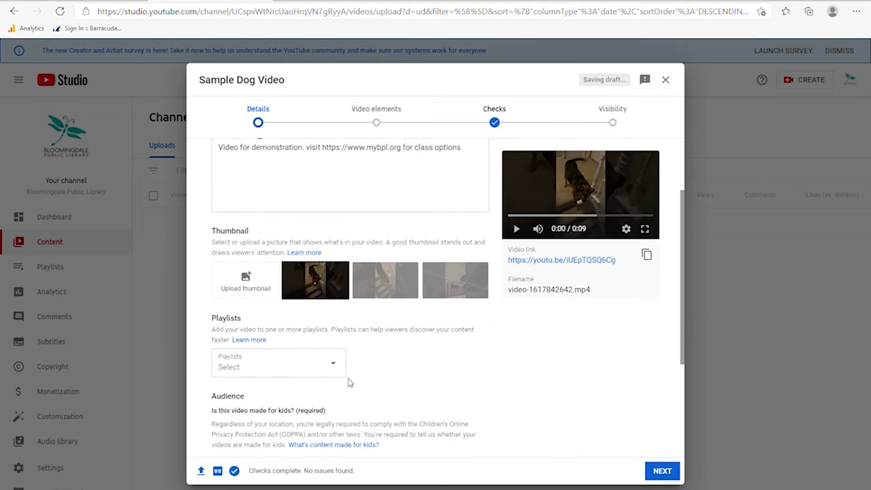
left_click(334, 366)
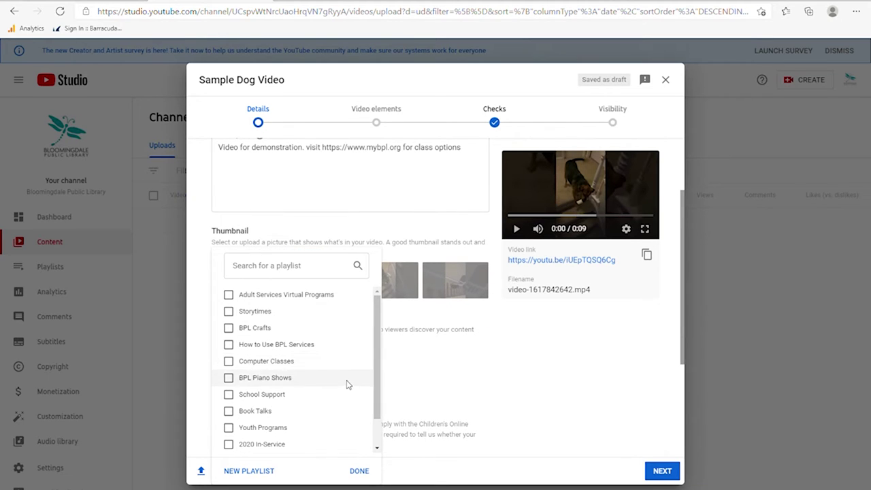
left_click(228, 361)
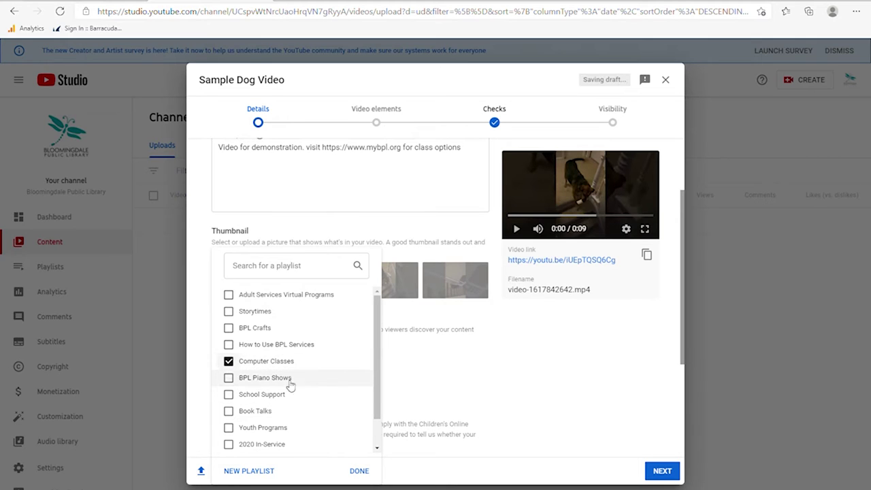
left_click(359, 471)
Step: Mark the video as made for kids, check the age restriction section, and reveal the additional detail settings
scroll(402, 401, "down", 1)
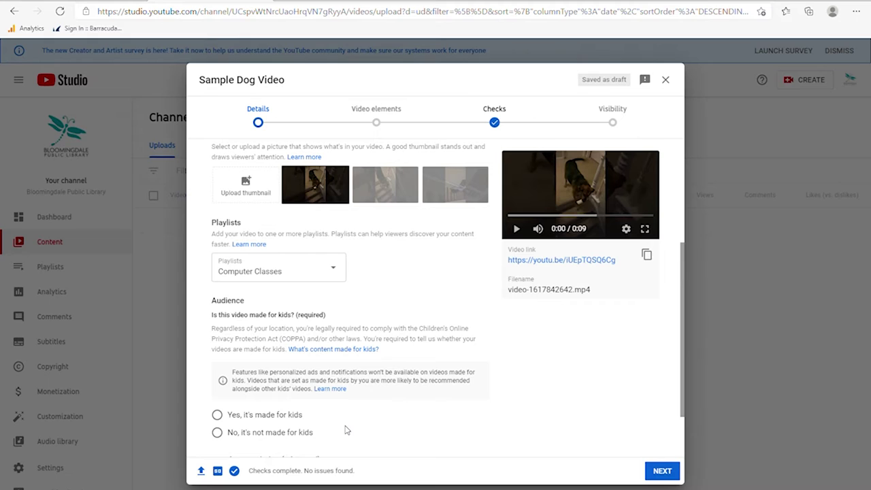
left_click(260, 416)
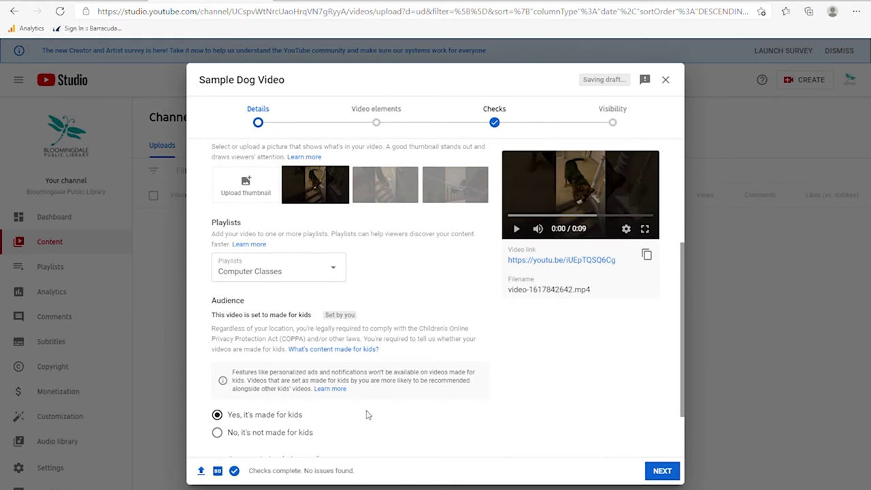
scroll(366, 415, "down", 1)
left_click(218, 387)
left_click(220, 391)
left_click(233, 409)
Step: Add the tags "dog" and "stairs" to the video
scroll(302, 412, "down", 1)
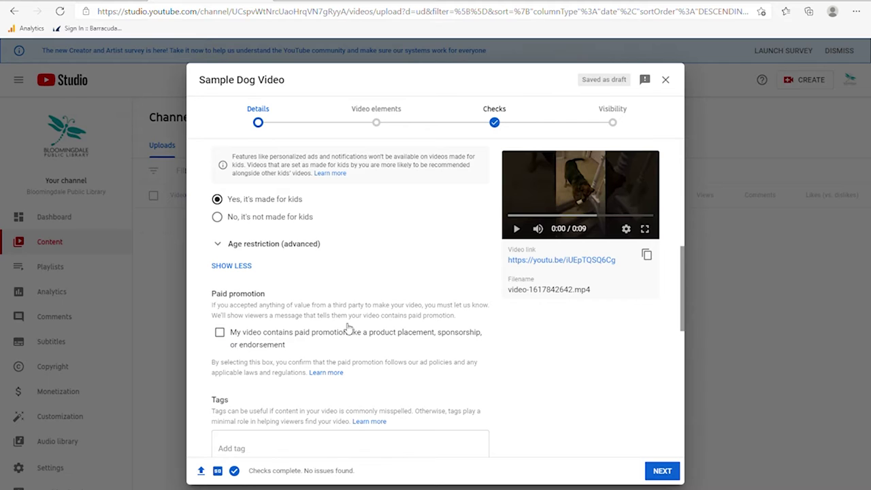
scroll(328, 330, "down", 1)
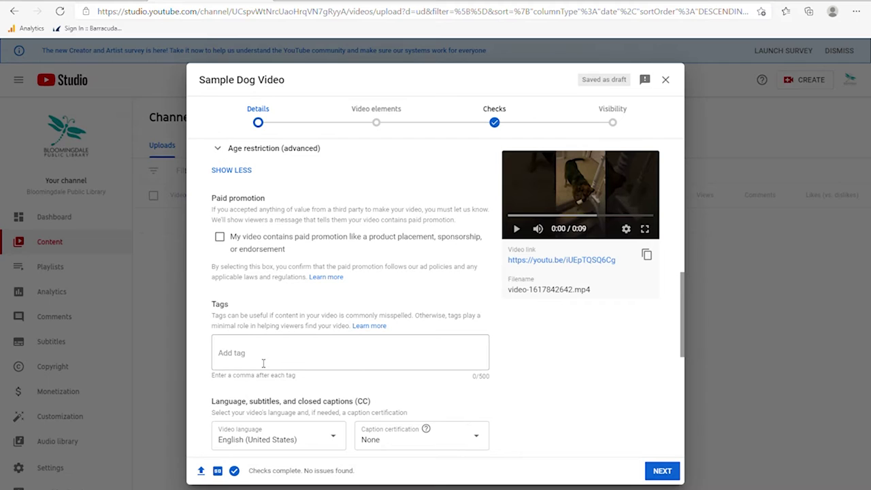
left_click(263, 363)
type("dog,stairs")
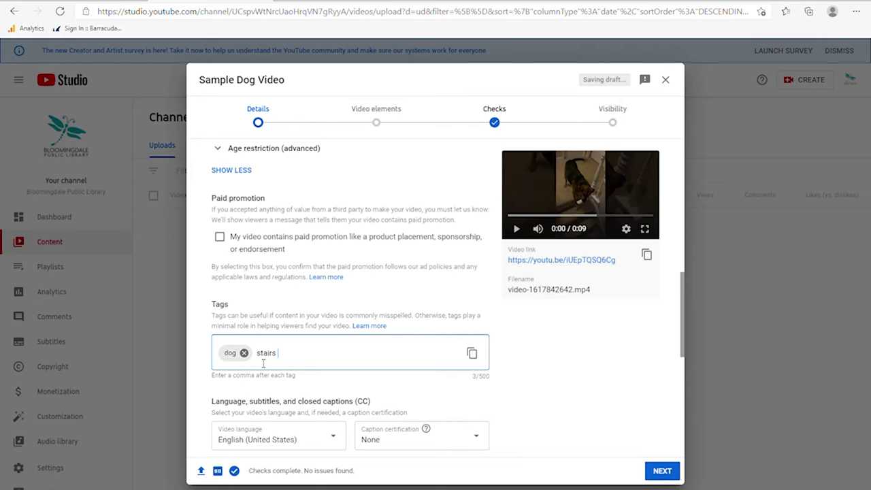
type(",")
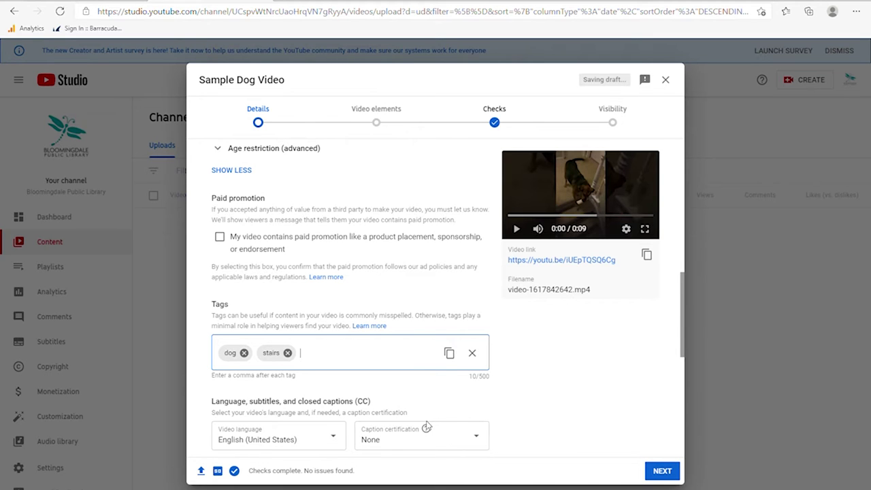
Step: Look back over the video details and turn off publishing to the subscriptions feed and notifying subscribers
scroll(413, 415, "up", 4)
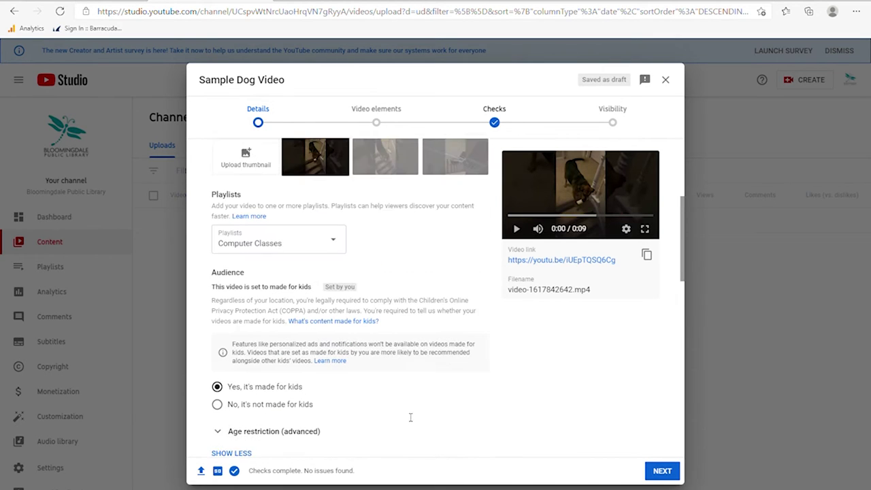
scroll(406, 417, "up", 5)
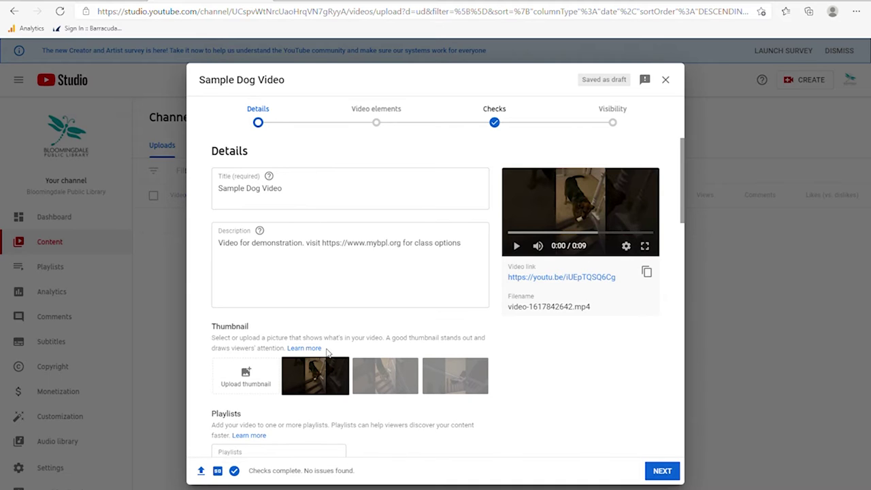
scroll(428, 347, "down", 10)
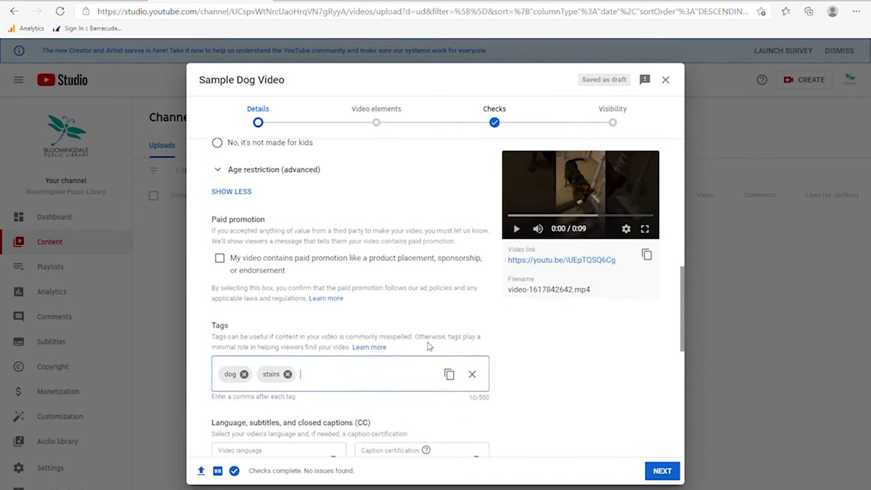
scroll(427, 346, "down", 3)
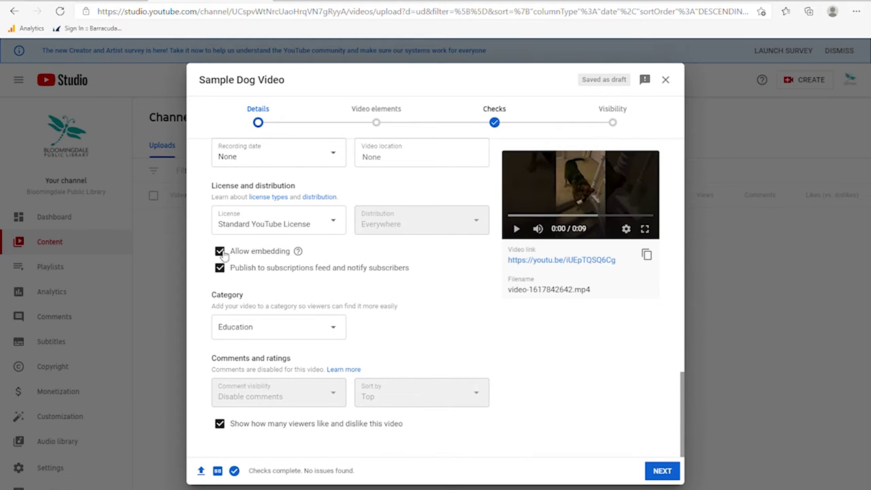
scroll(331, 227, "up", 2)
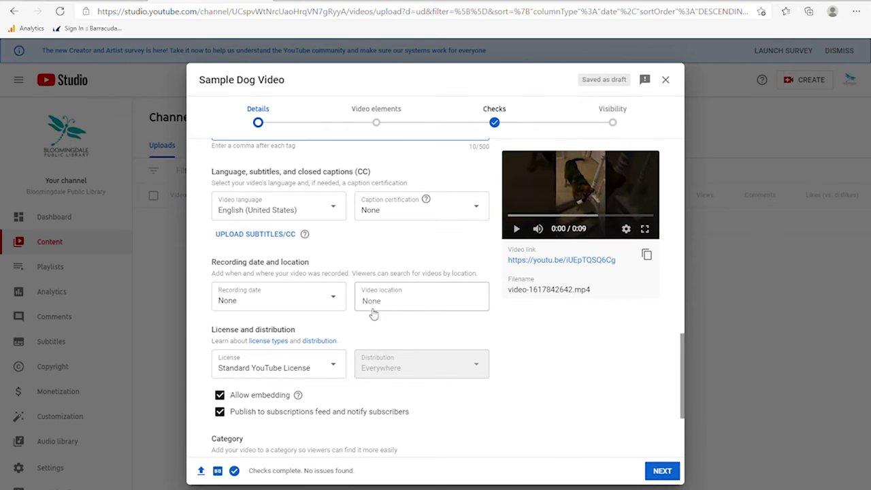
scroll(376, 313, "down", 1)
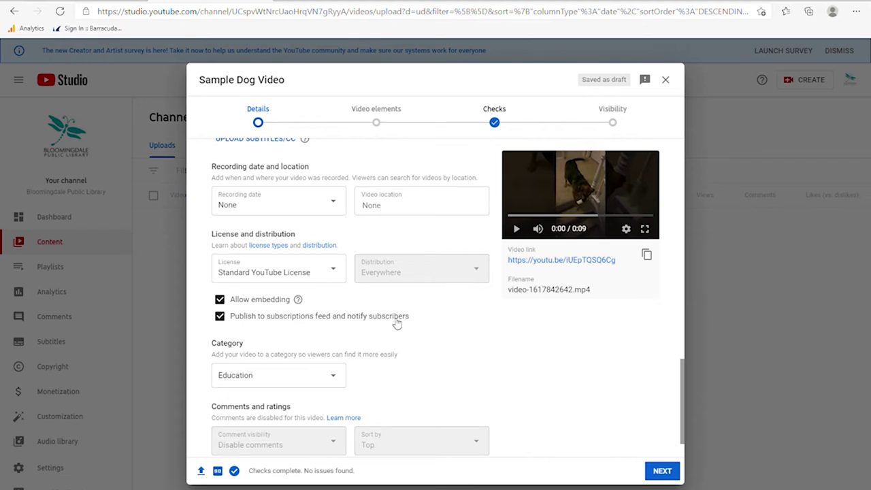
left_click(220, 318)
Step: Review the available video categories without changing the selection, and look over the comments and ratings settings
left_click(334, 378)
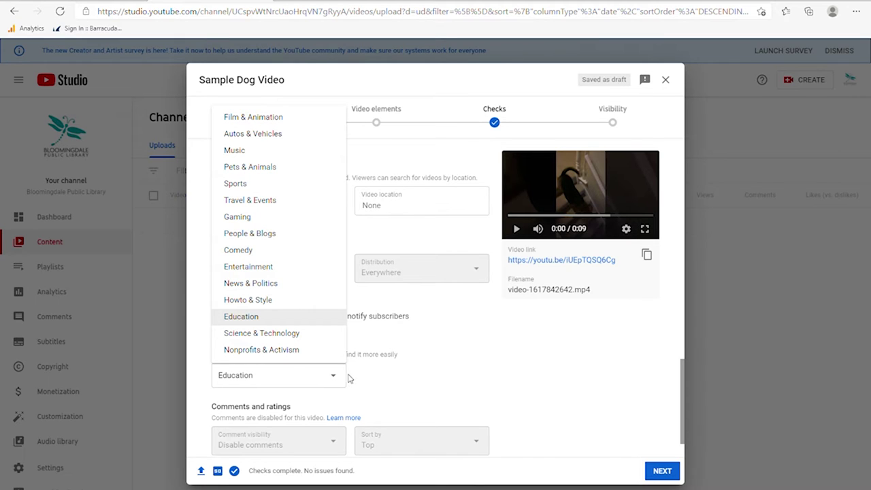
left_click(462, 371)
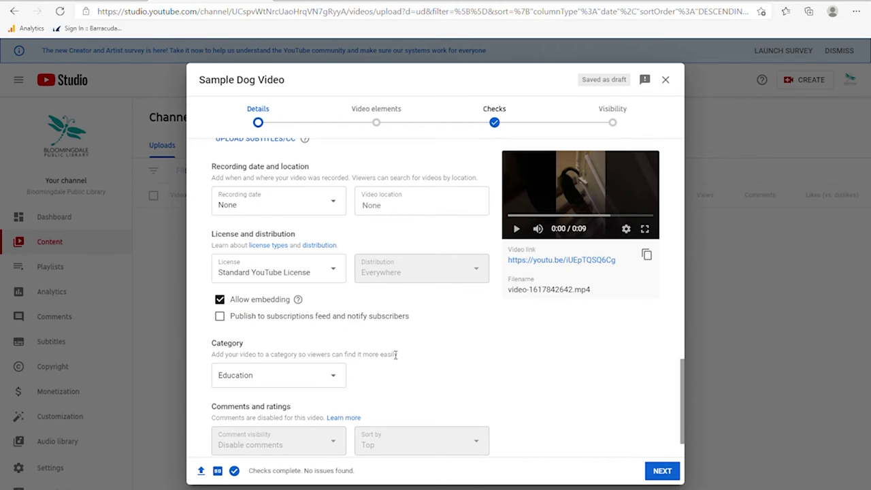
scroll(392, 354, "down", 2)
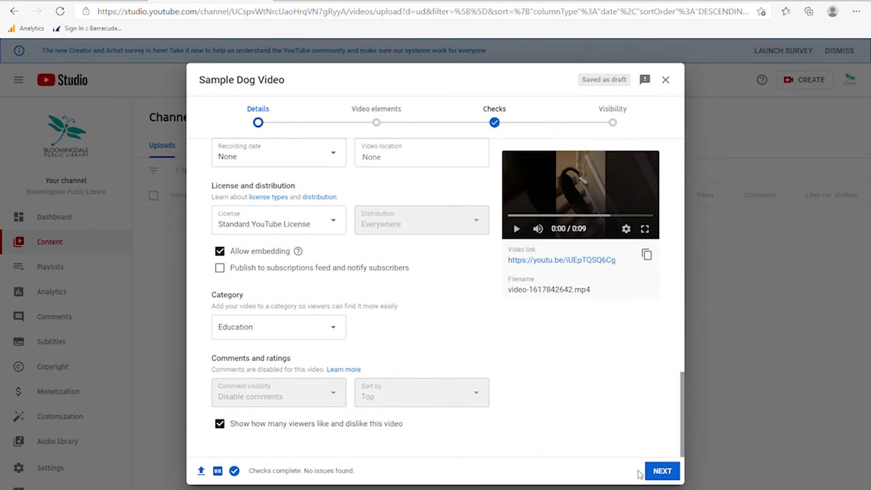
Step: Continue past the video elements and copyright checks to the visibility stage of the upload
left_click(663, 471)
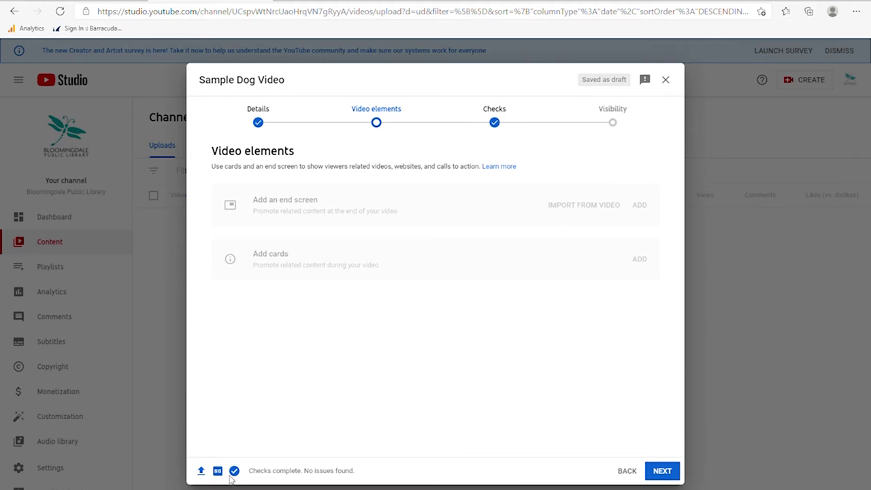
left_click(663, 477)
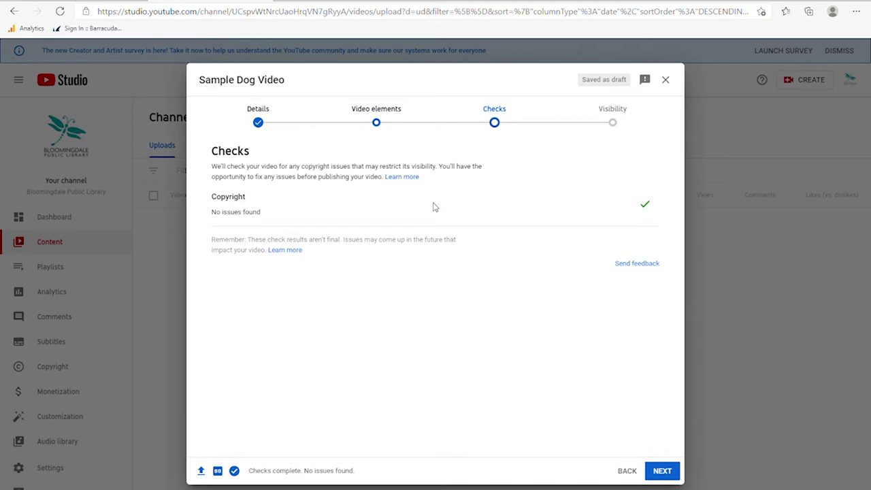
left_click(661, 472)
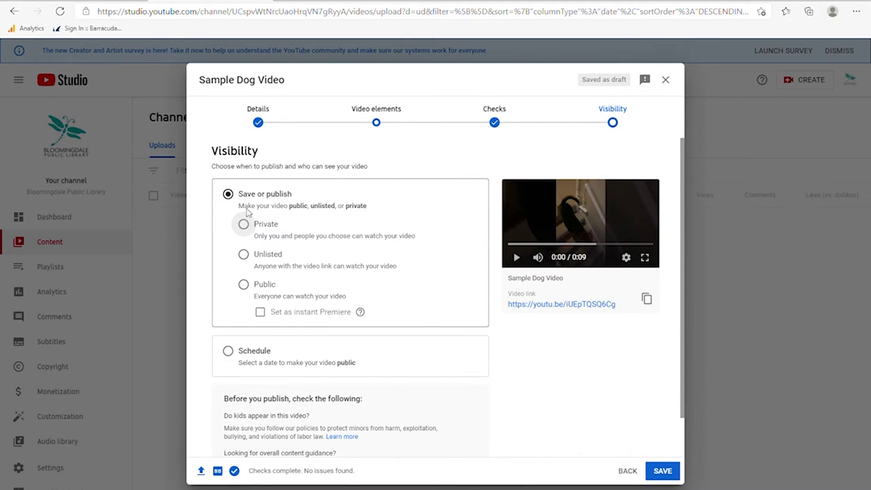
Step: Try the Unlisted and Public visibility options for the sample dog video and settle on Private
left_click(244, 224)
left_click(243, 274)
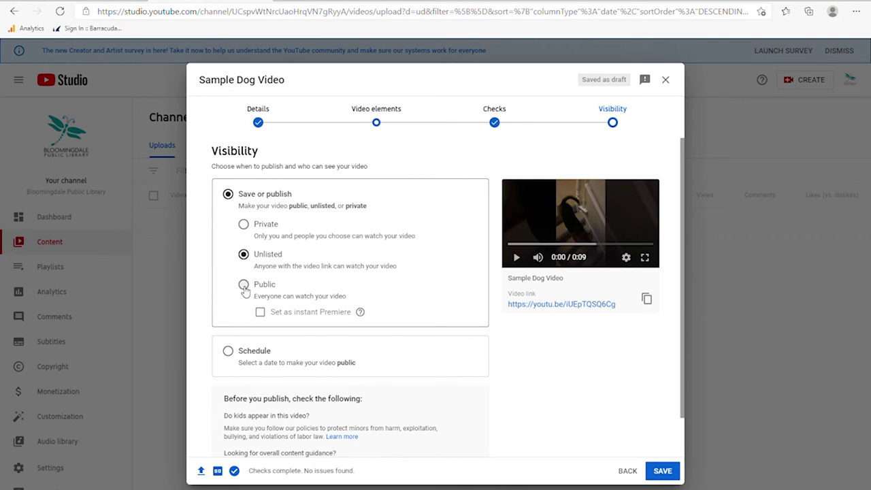
left_click(243, 286)
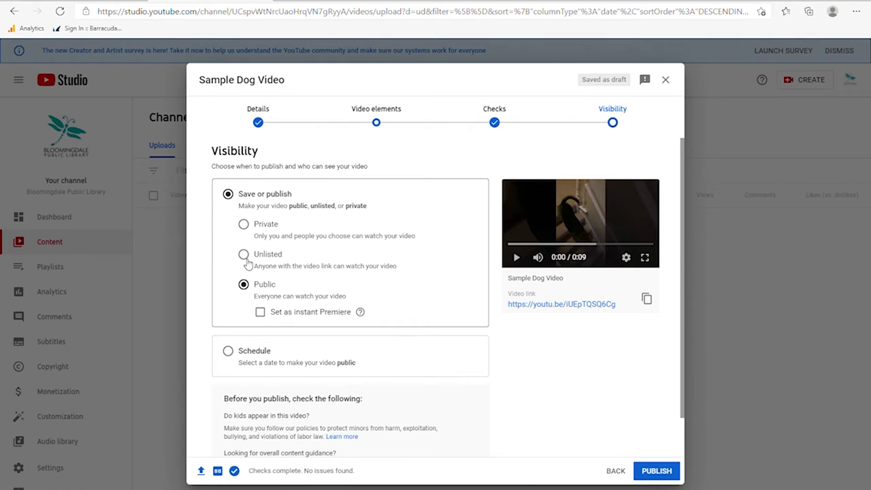
left_click(244, 224)
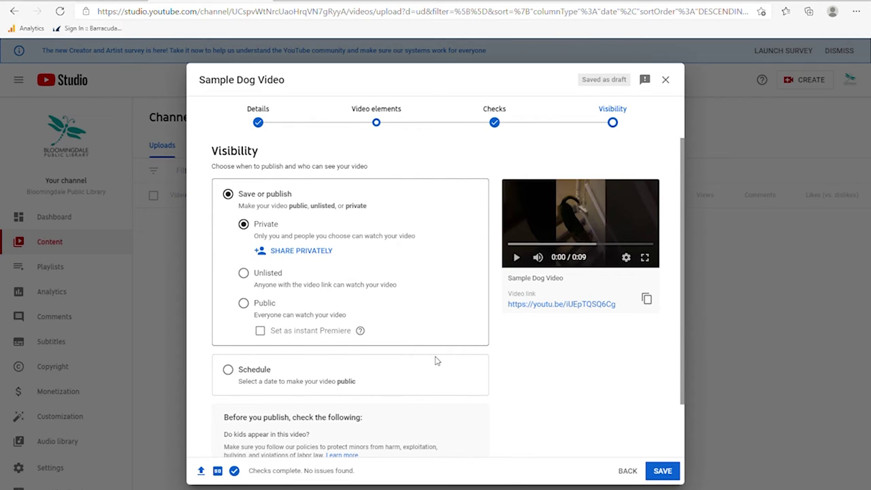
Step: Examine the scheduling options and the Premiere explanation, and return to the Save or publish option
scroll(452, 353, "down", 2)
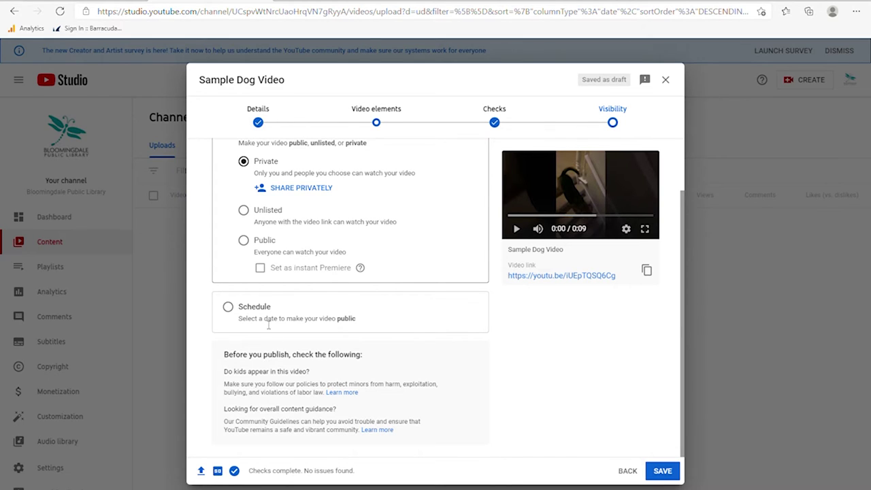
left_click(228, 307)
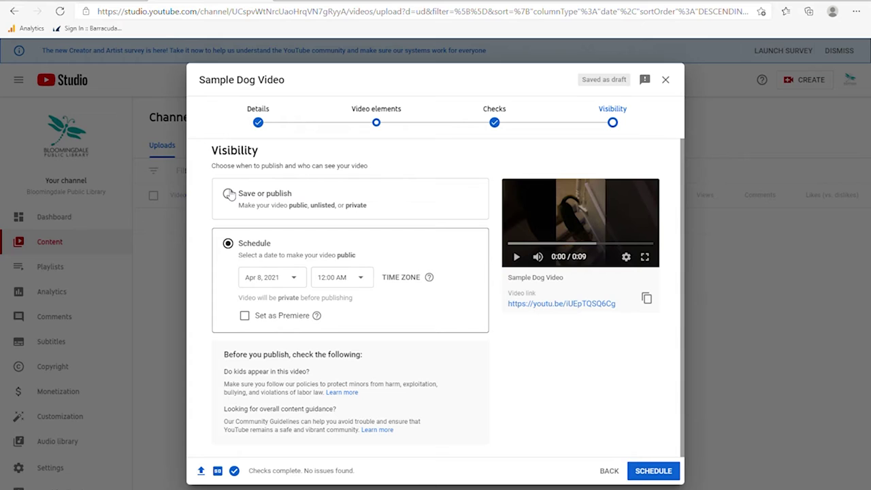
mouse_move(317, 317)
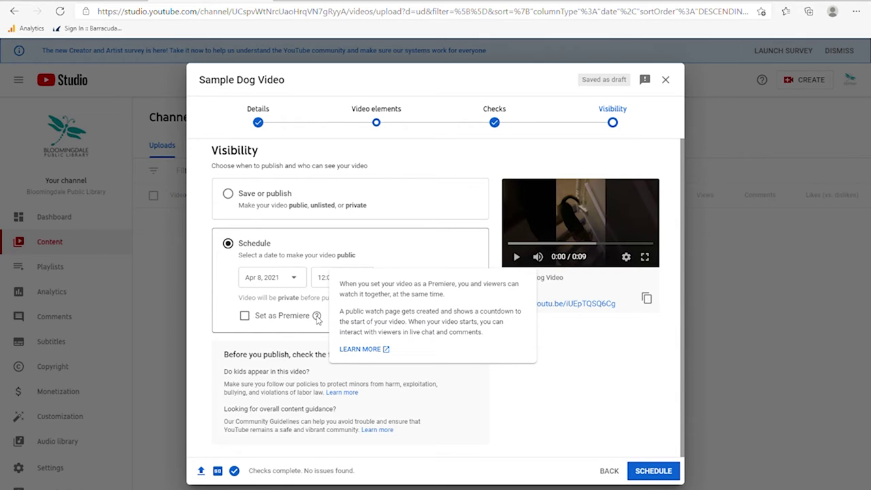
left_click(228, 193)
Step: Save the sample dog video as private and open its details page from the channel content list
left_click(662, 471)
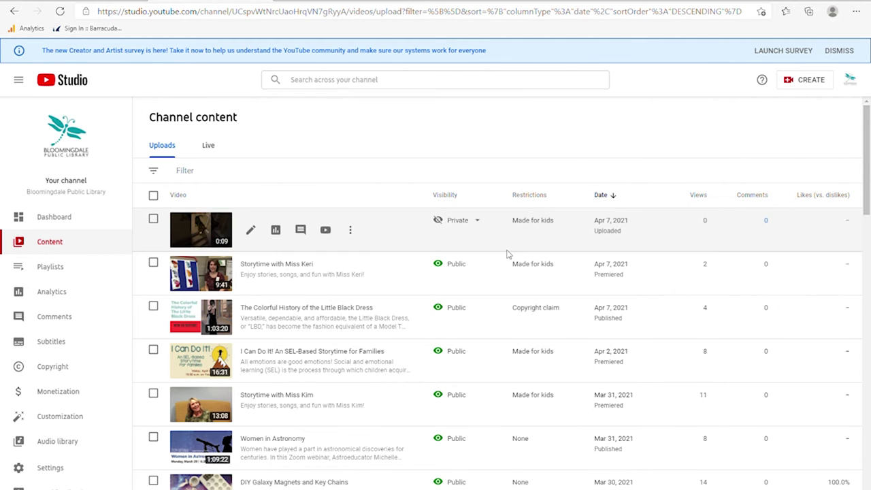
left_click(197, 233)
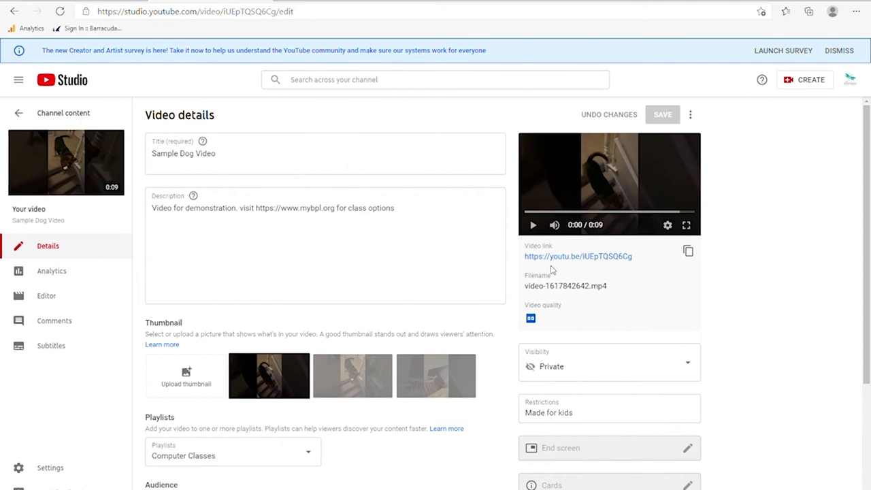
left_click(299, 1)
Step: Open the Studio settings and review the channel's basic info and its advanced audience, captions, subscriber count and advertisement options
left_click(19, 470)
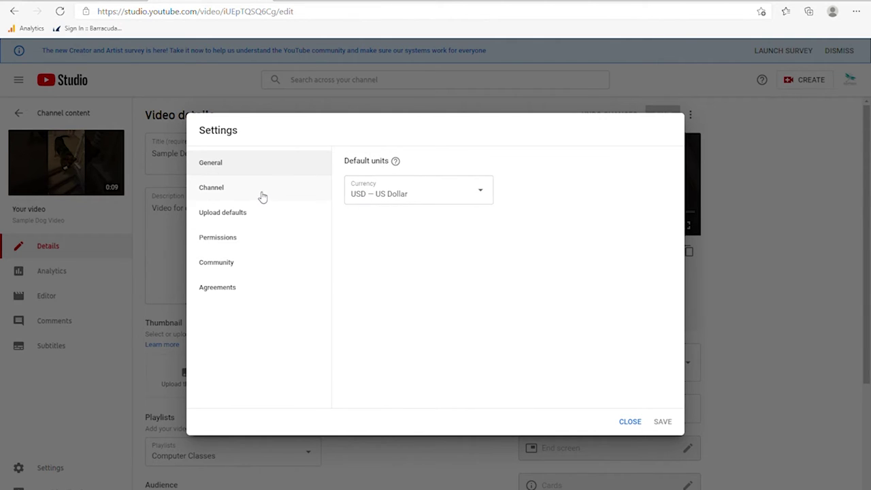
left_click(224, 196)
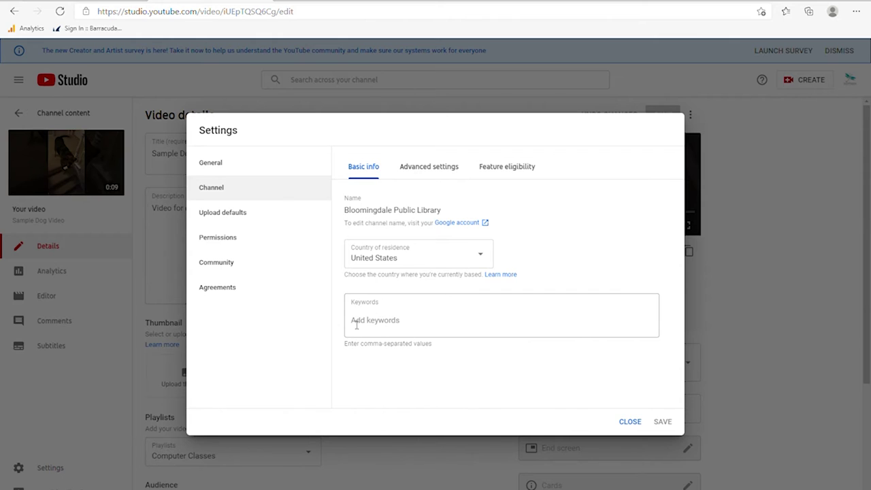
left_click(425, 170)
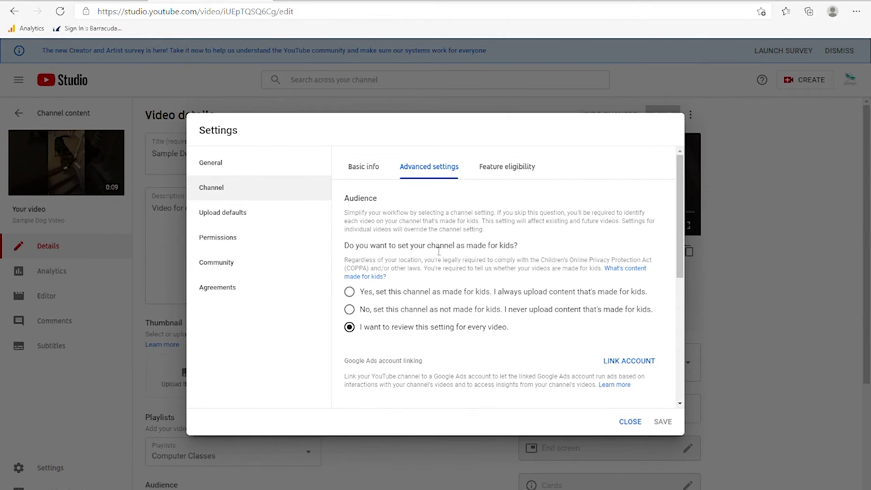
scroll(442, 282, "down", 1)
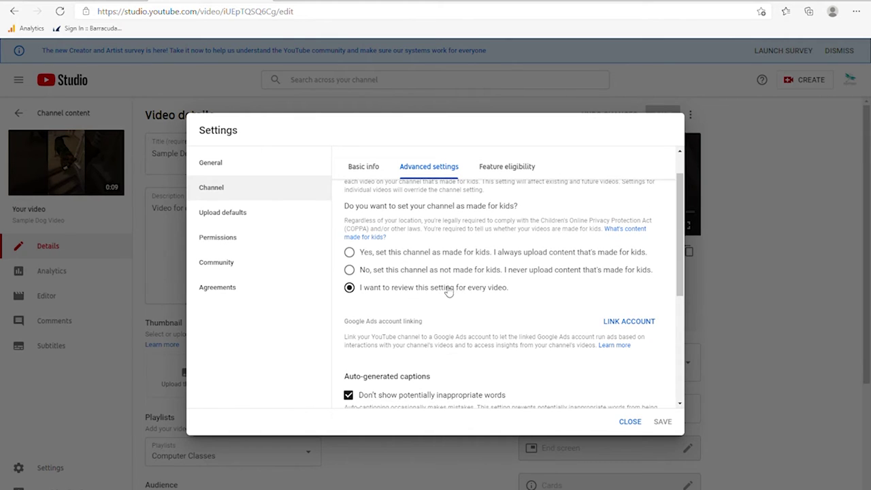
scroll(449, 289, "down", 3)
scroll(452, 293, "down", 1)
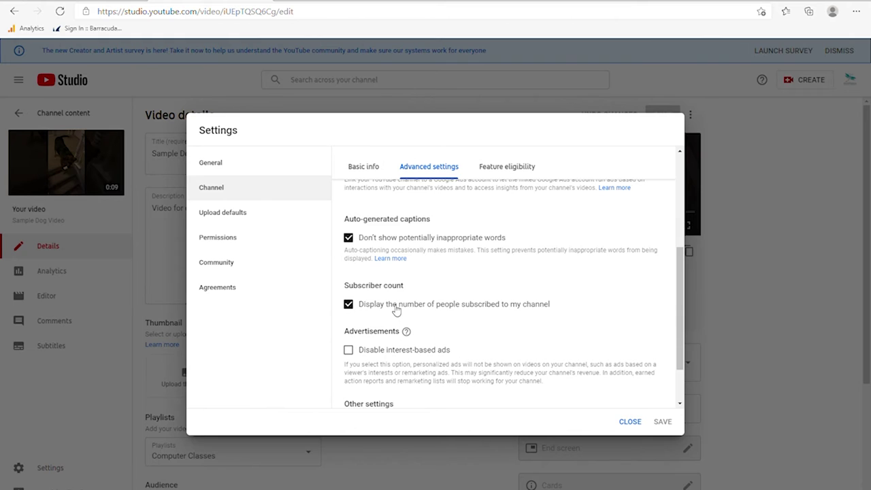
scroll(465, 307, "down", 2)
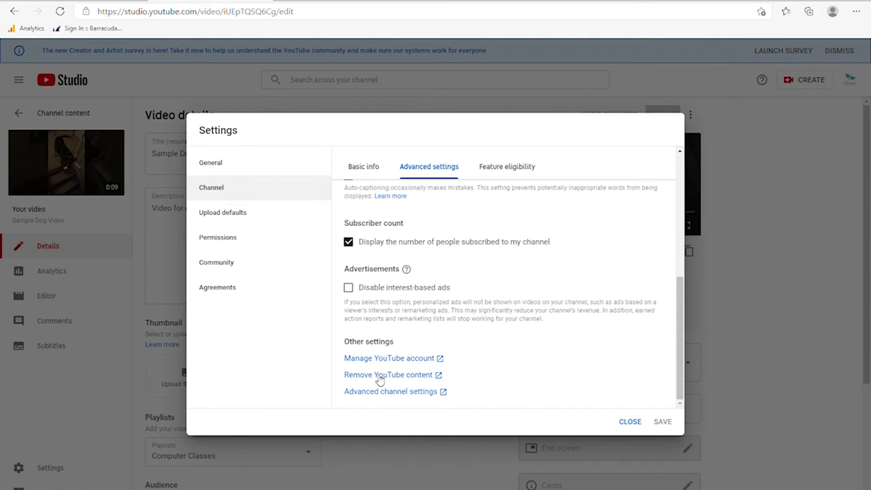
Step: Review the basic and advanced upload defaults, and close the settings without changing anything
left_click(217, 215)
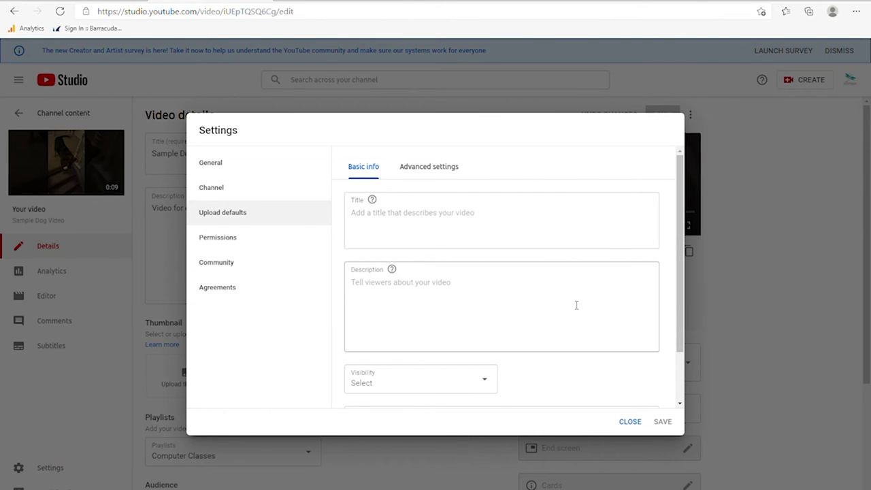
scroll(516, 315, "down", 2)
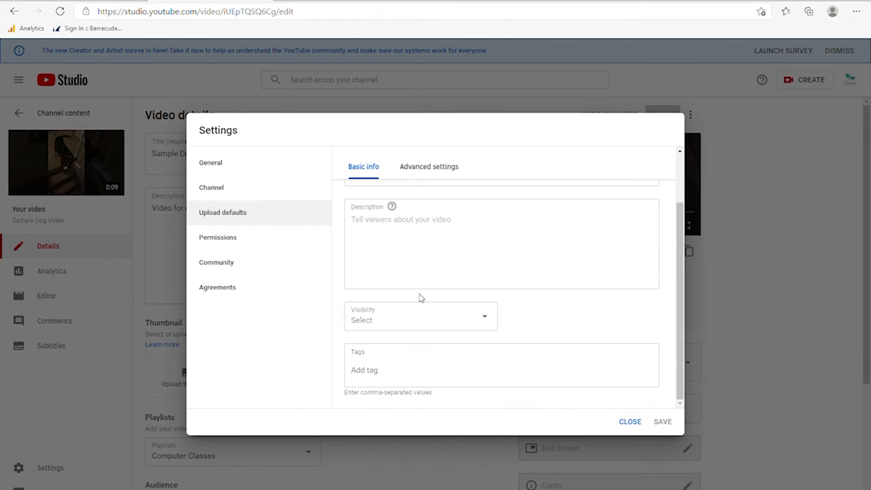
scroll(419, 297, "up", 1)
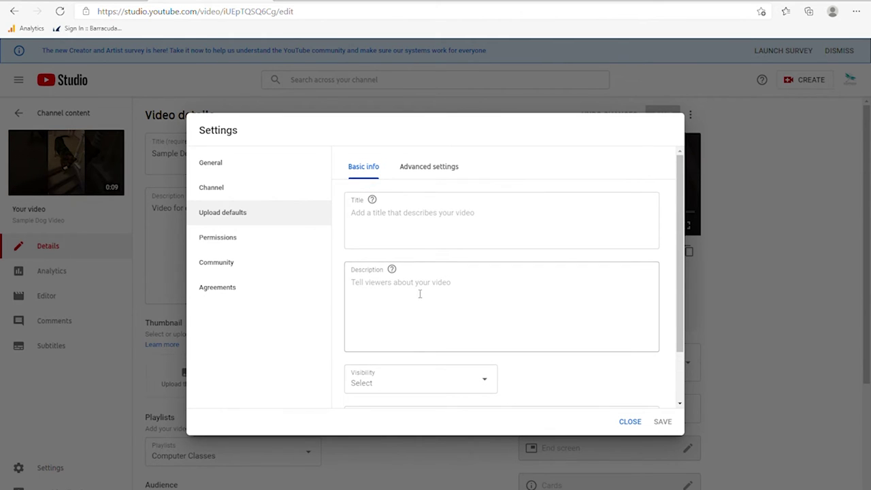
left_click(437, 170)
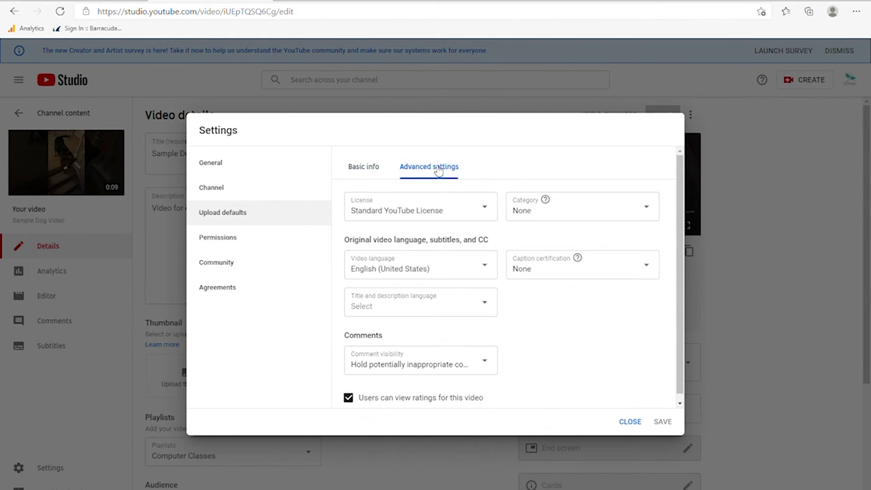
scroll(402, 325, "down", 1)
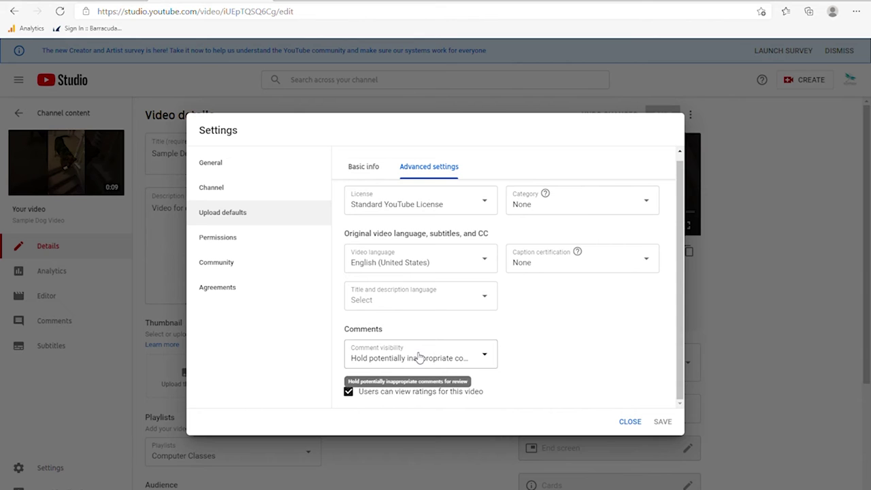
left_click(630, 424)
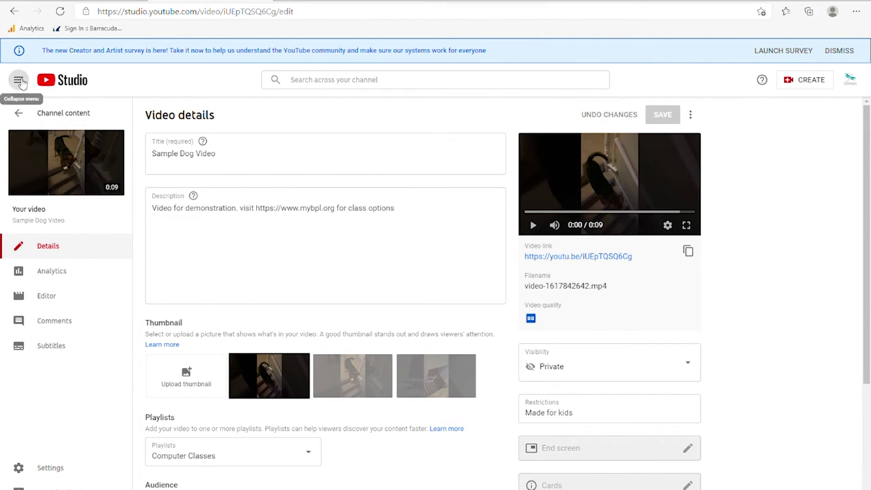
Step: Collapse the Studio navigation menu and switch from YouTube Studio to the YouTube home page
left_click(19, 80)
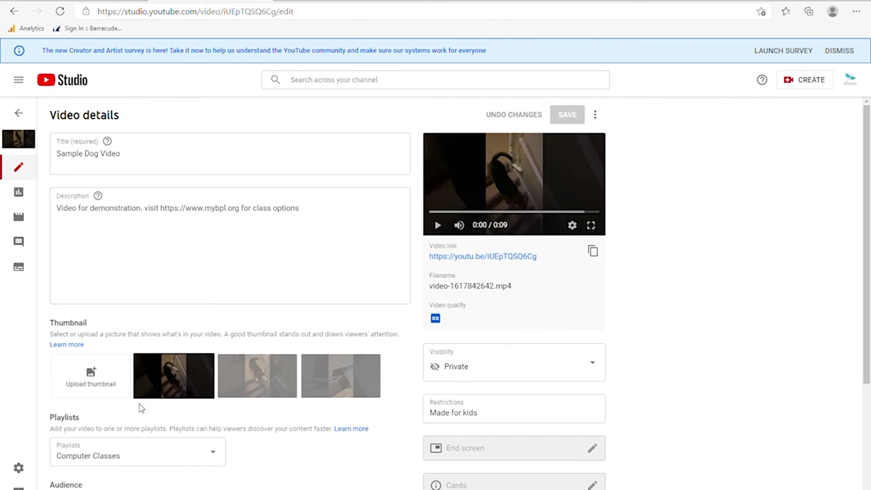
left_click(850, 87)
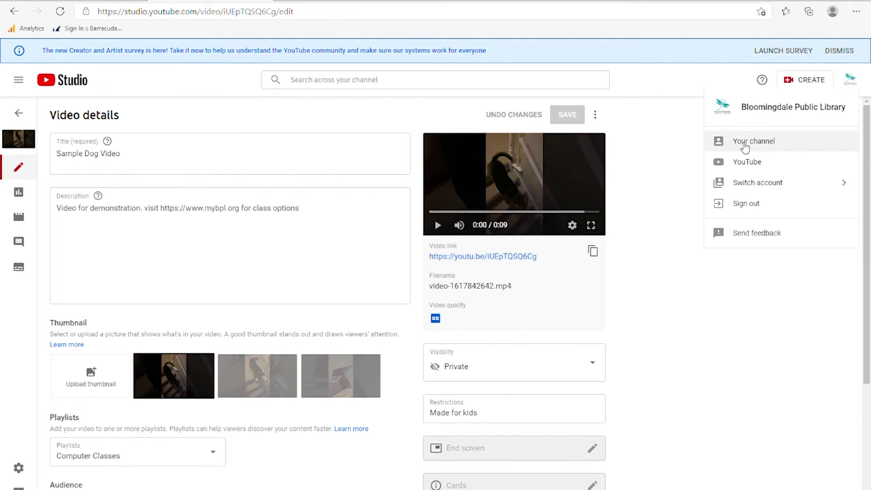
left_click(139, 12)
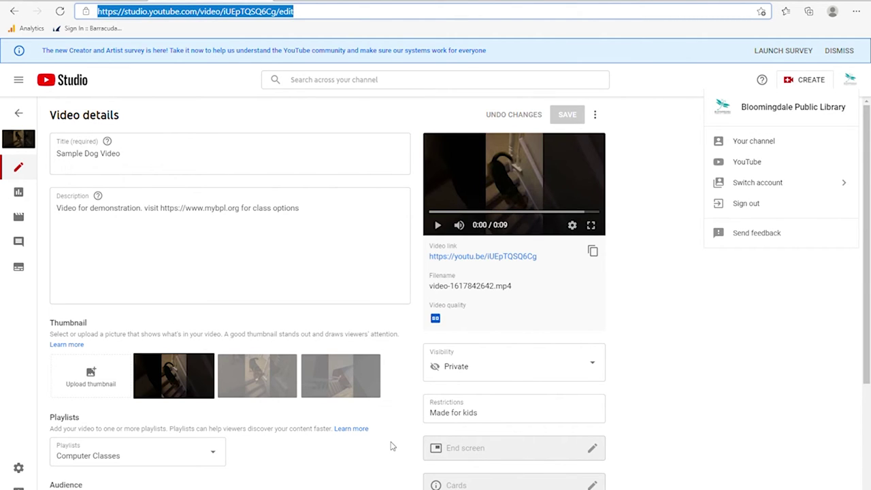
left_click(751, 165)
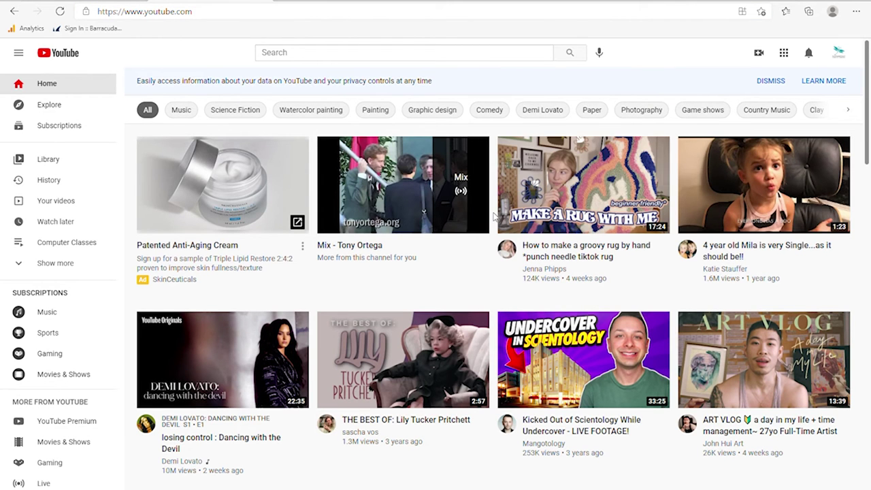
Step: View the videos on the library's channel page and open the channel's video management in YouTube Studio
left_click(839, 53)
left_click(752, 119)
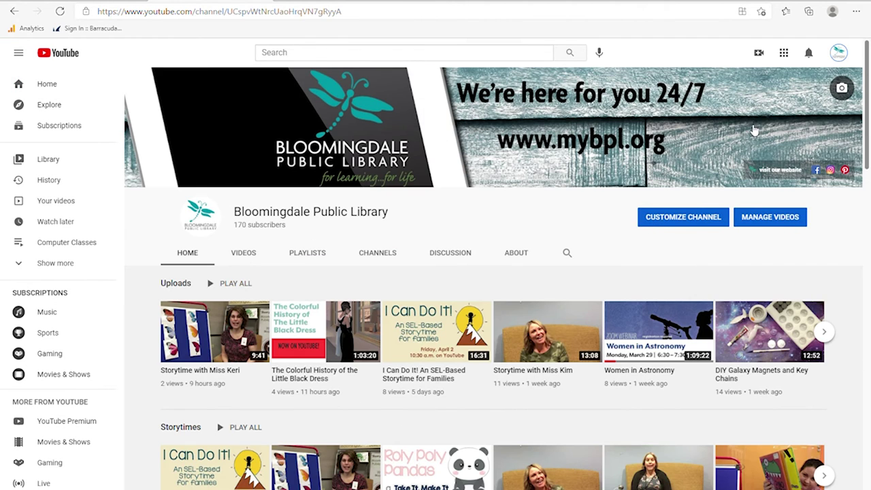
left_click(249, 254)
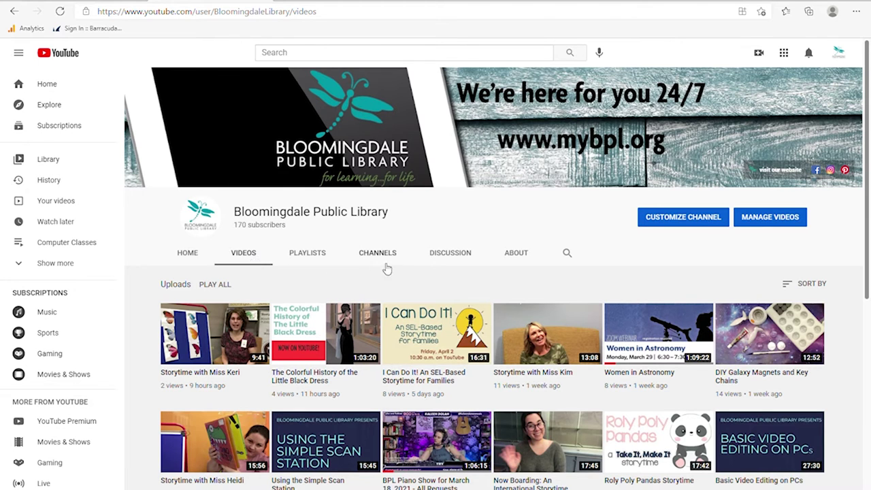
left_click(767, 219)
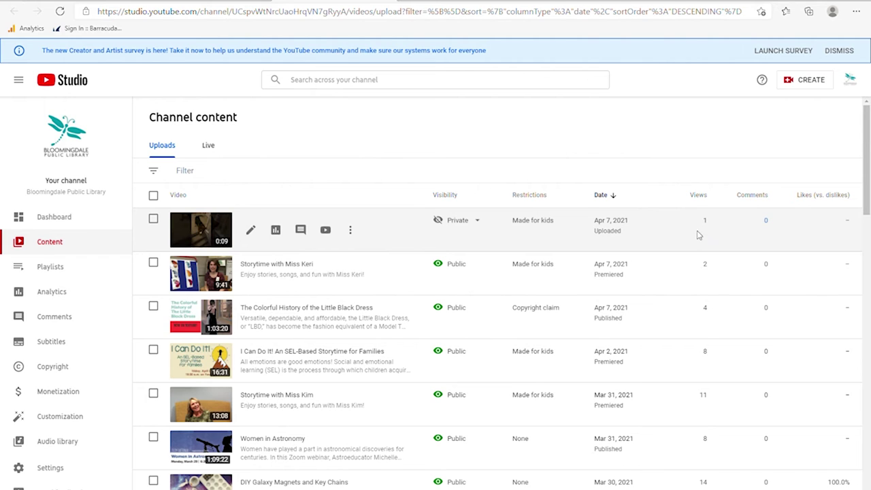
Step: Look through the channel's uploaded videos and open the additional options for the sample dog video
scroll(640, 272, "down", 1)
scroll(640, 290, "down", 3)
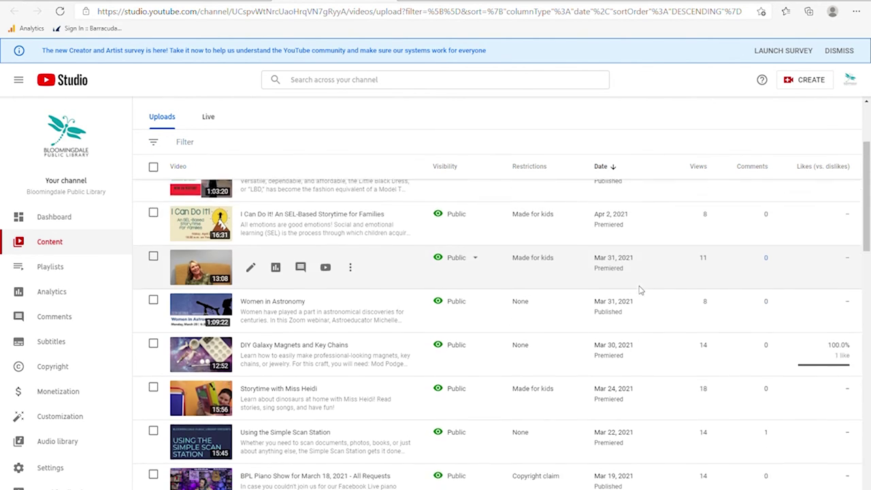
scroll(653, 339, "down", 10)
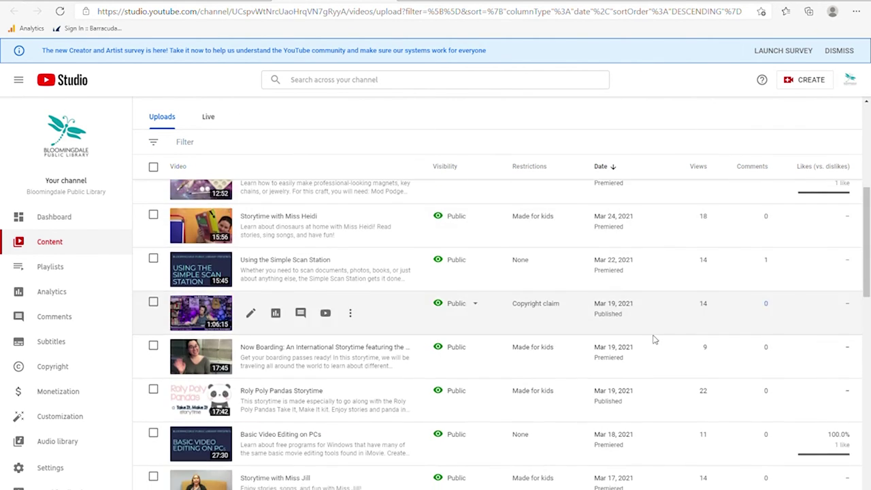
scroll(665, 283, "down", 12)
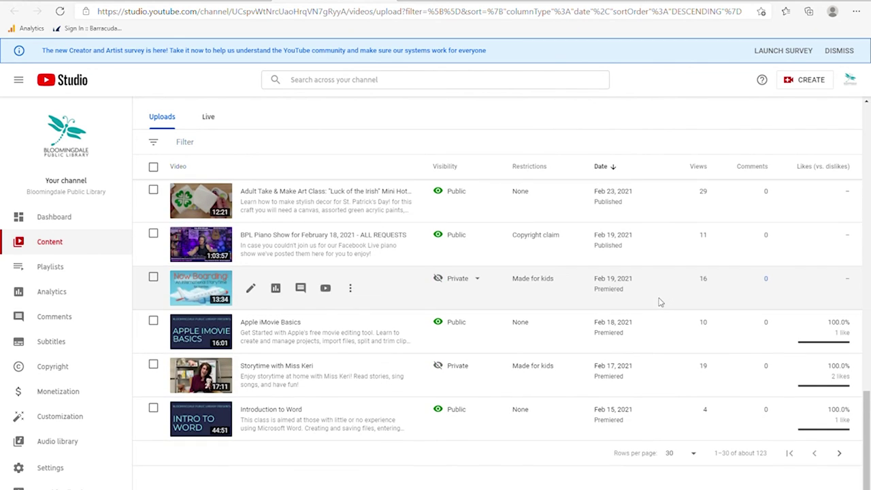
scroll(663, 298, "up", 4)
scroll(650, 309, "up", 6)
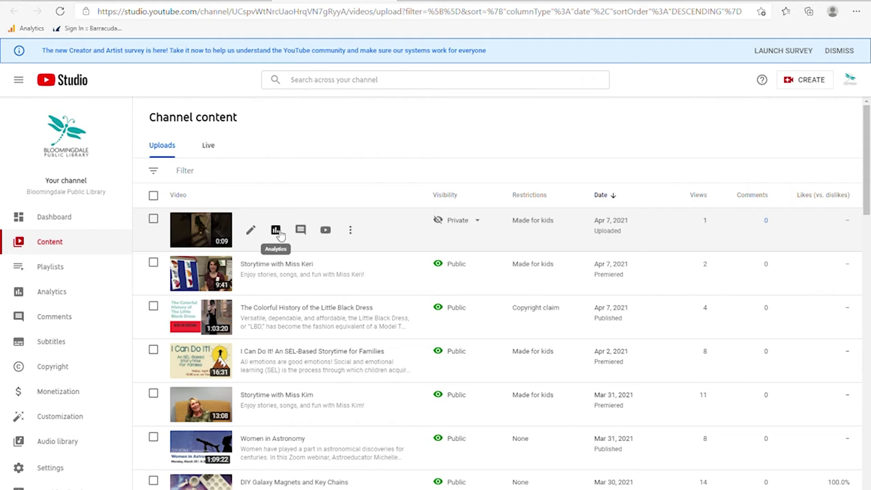
left_click(351, 231)
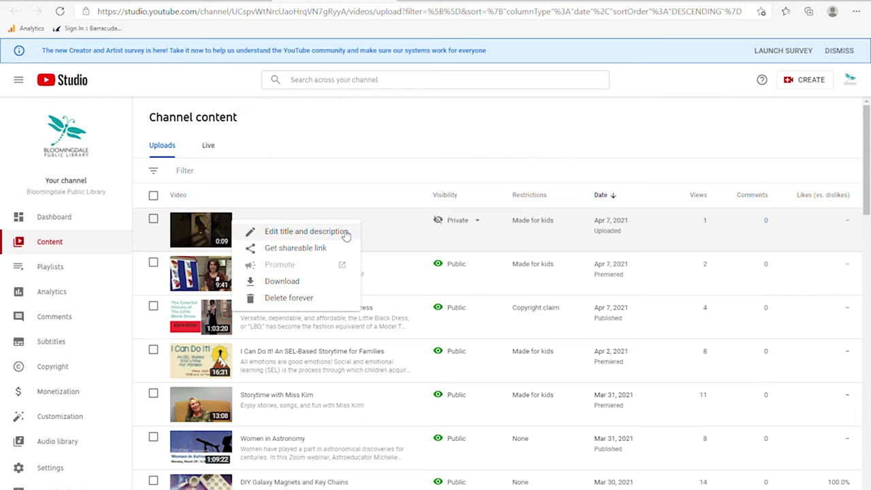
Step: Permanently delete the sample dog video from the channel, acknowledging that the deletion can't be undone
left_click(286, 299)
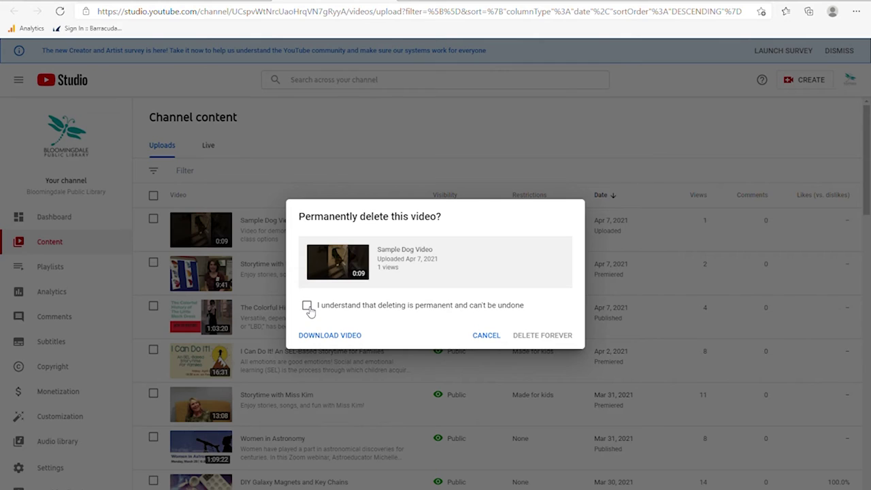
left_click(308, 308)
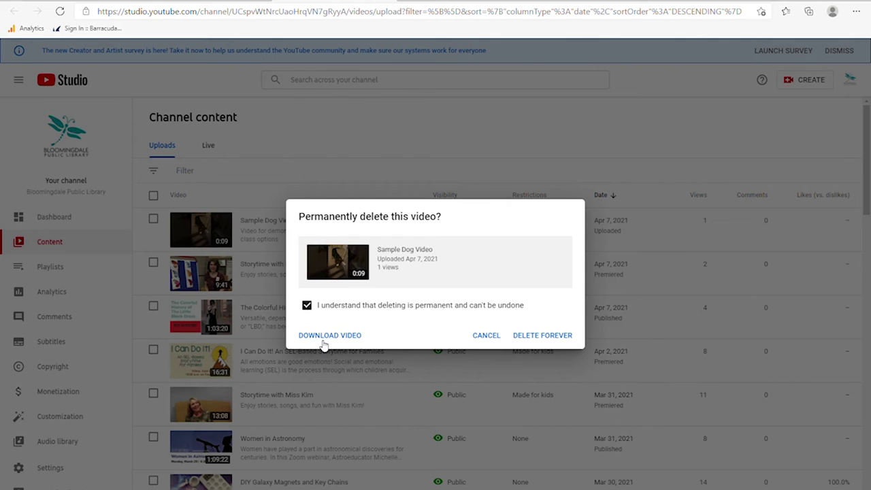
left_click(542, 335)
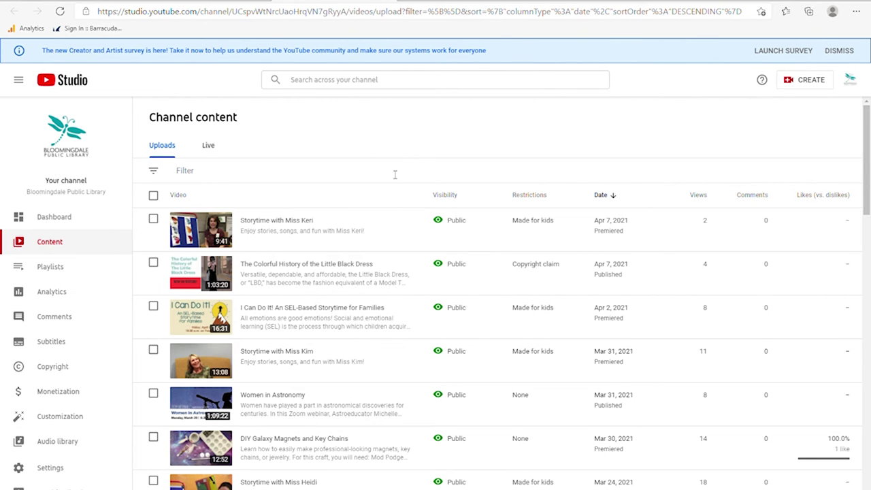
Step: Look over the channel's remaining uploads and show the Create options for uploading videos or going live
scroll(387, 161, "down", 3)
scroll(389, 249, "up", 3)
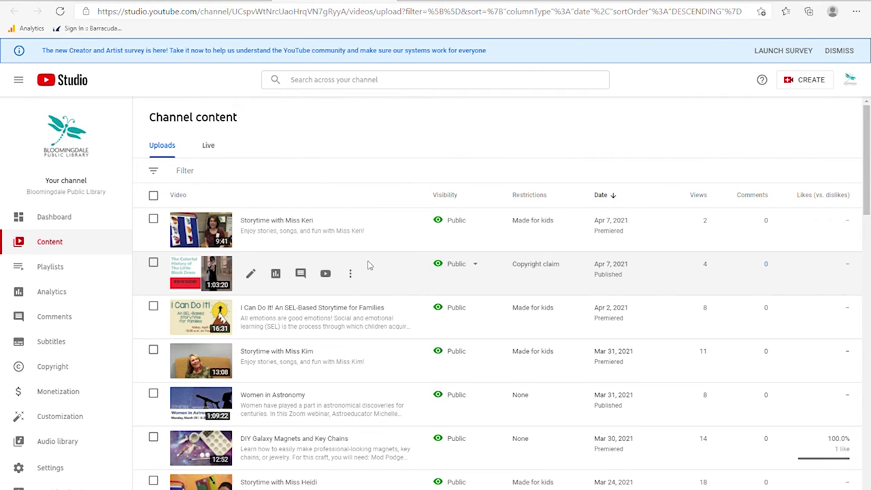
left_click(793, 84)
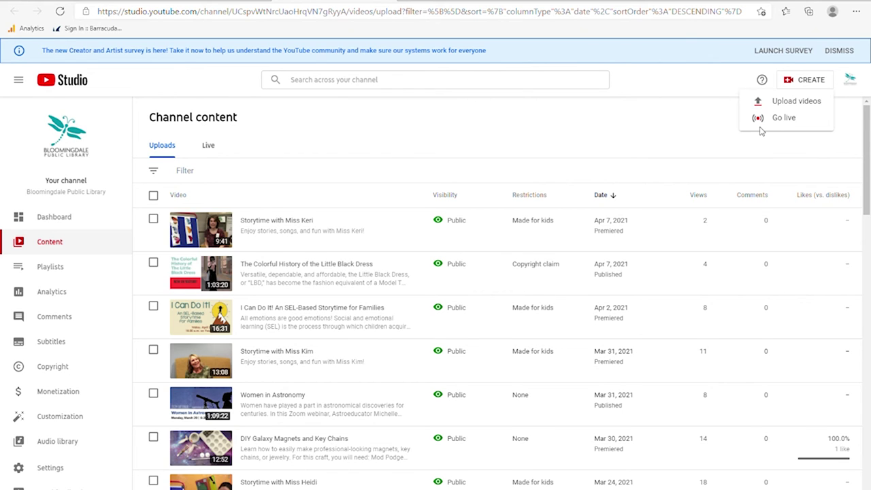
mouse_move(572, 350)
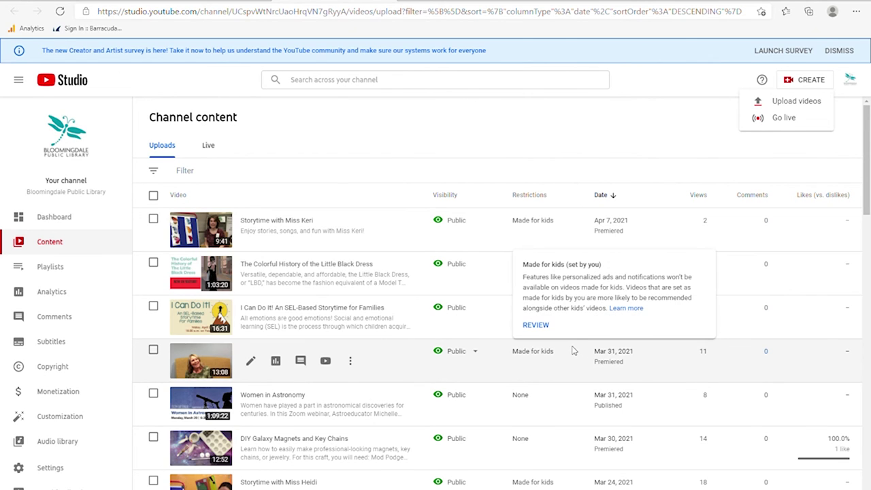
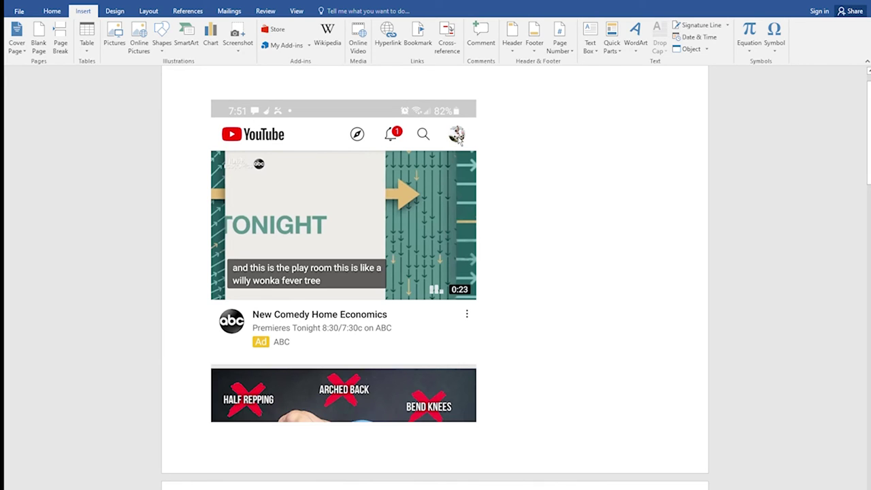
Step: Review the Word document's screenshots of uploading a video in the YouTube mobile app, from the home screen to the phone's video gallery
scroll(463, 216, "down", 10)
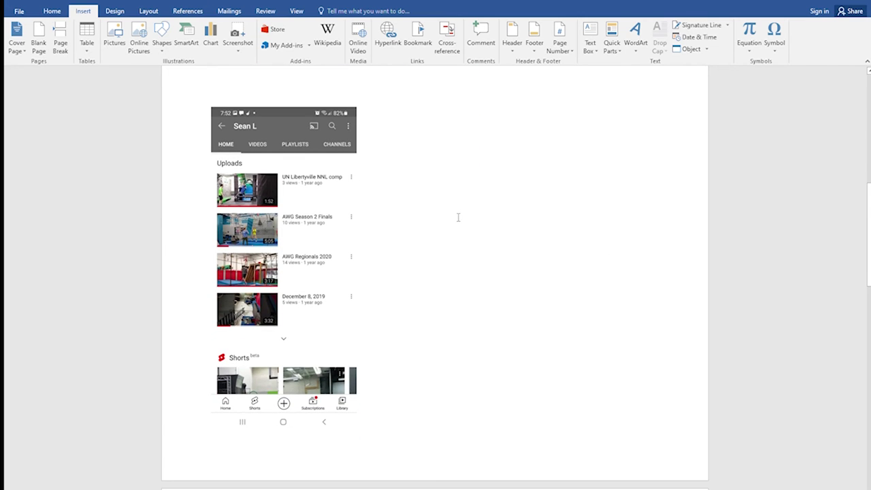
scroll(458, 217, "down", 1)
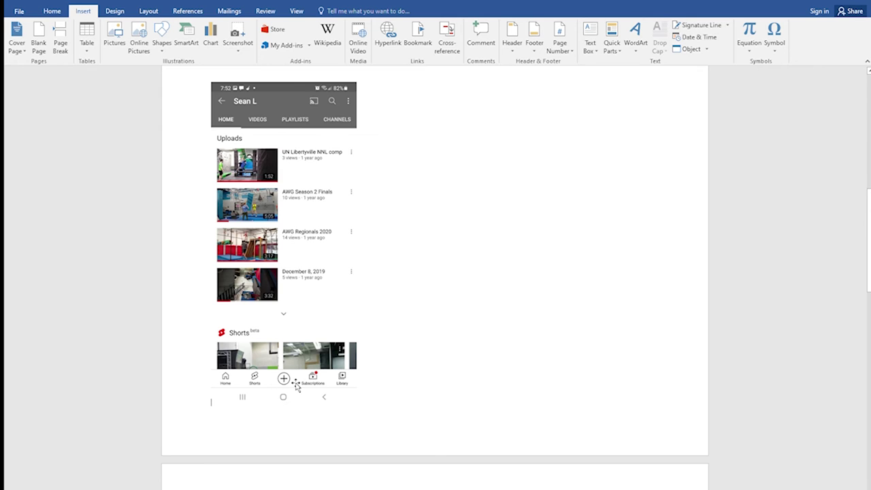
scroll(402, 343, "down", 8)
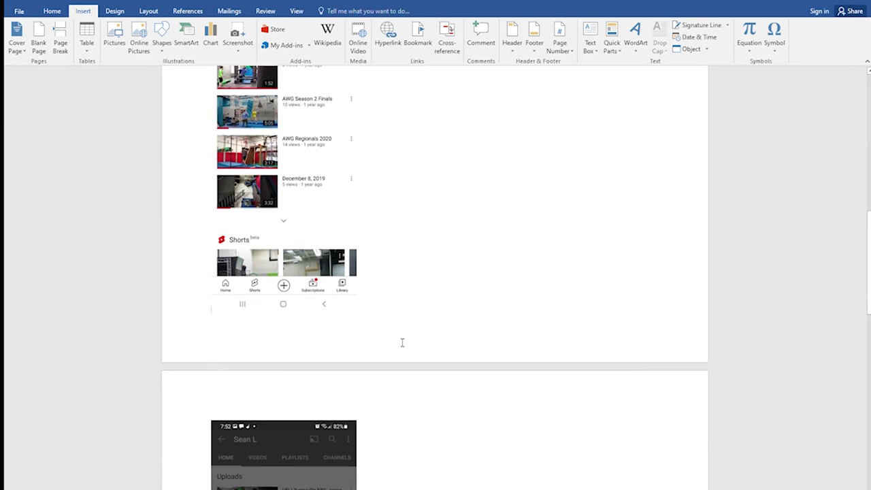
scroll(403, 342, "down", 1)
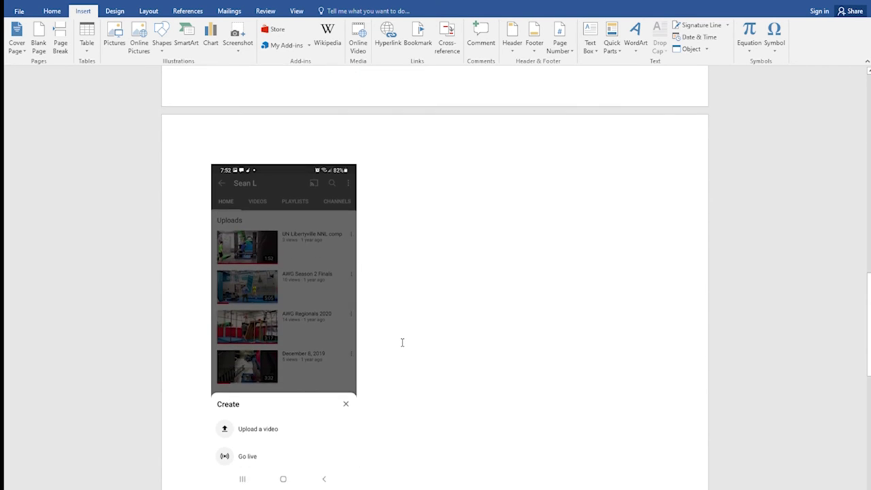
scroll(348, 405, "down", 1)
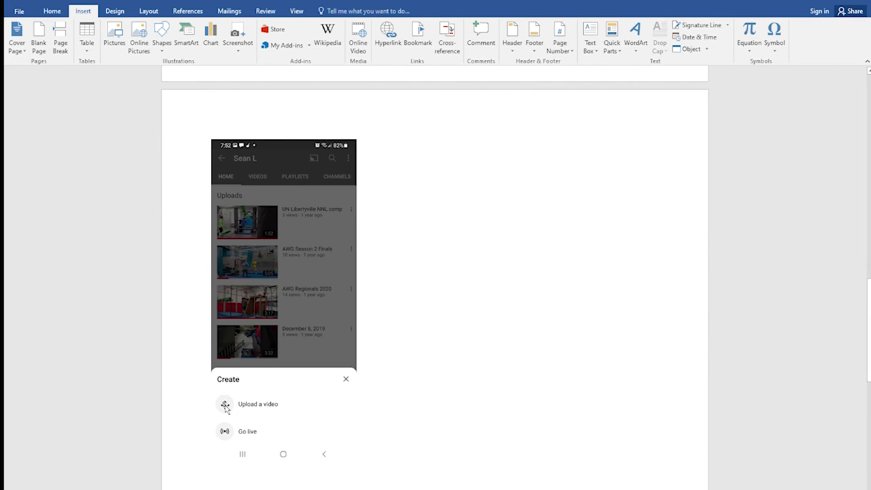
scroll(340, 392, "down", 5)
scroll(339, 393, "down", 2)
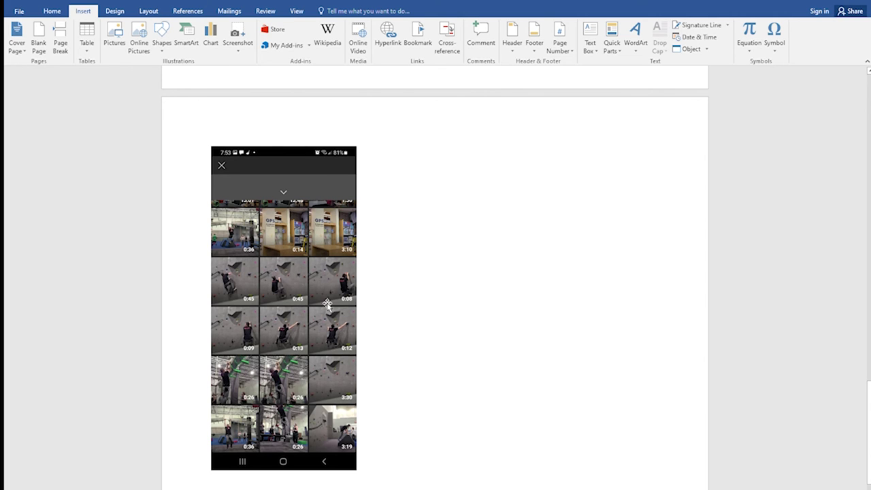
scroll(327, 303, "down", 1)
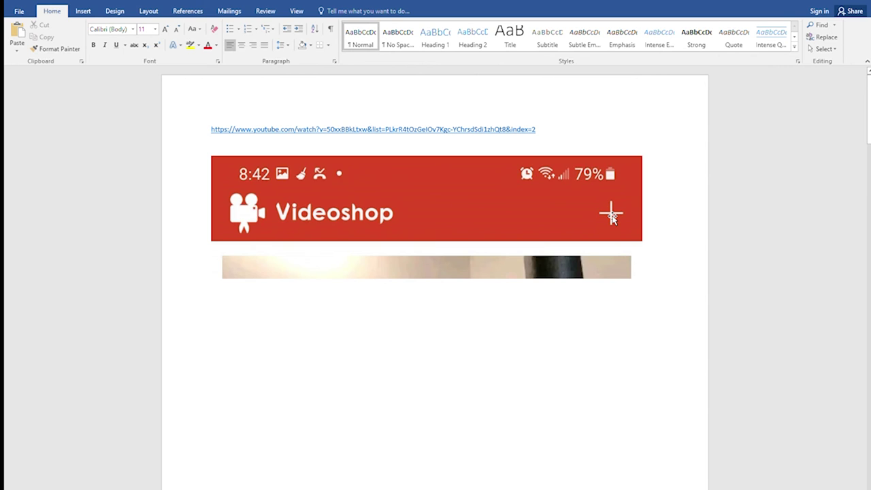
Step: Examine the Videoshop screenshots in the Word document, covering the record and import clip choices, the video gallery and the edit screen
scroll(525, 307, "down", 6)
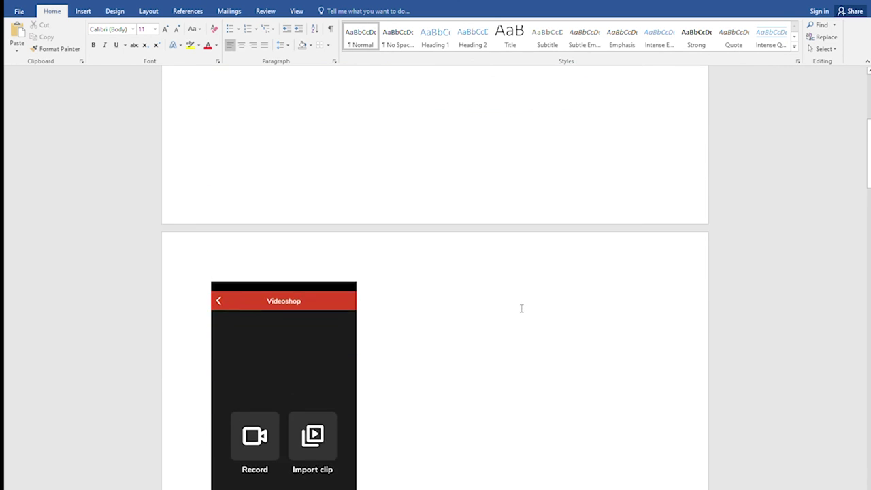
scroll(521, 309, "down", 3)
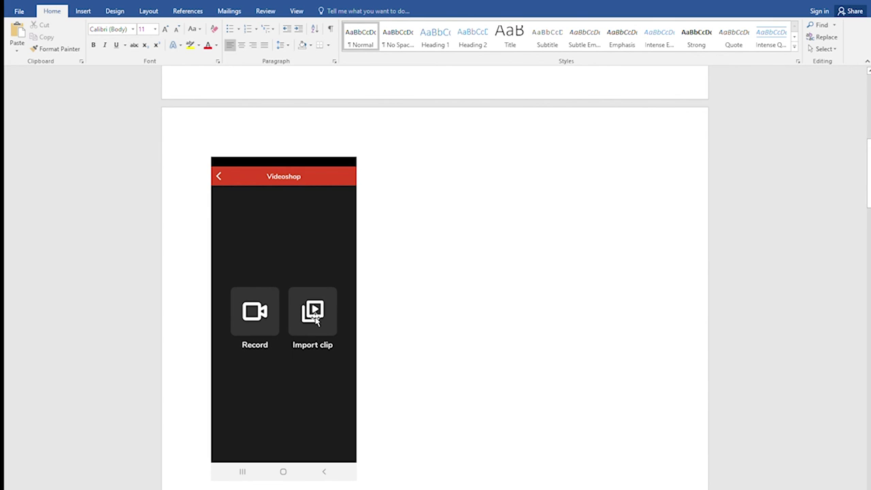
scroll(315, 320, "down", 5)
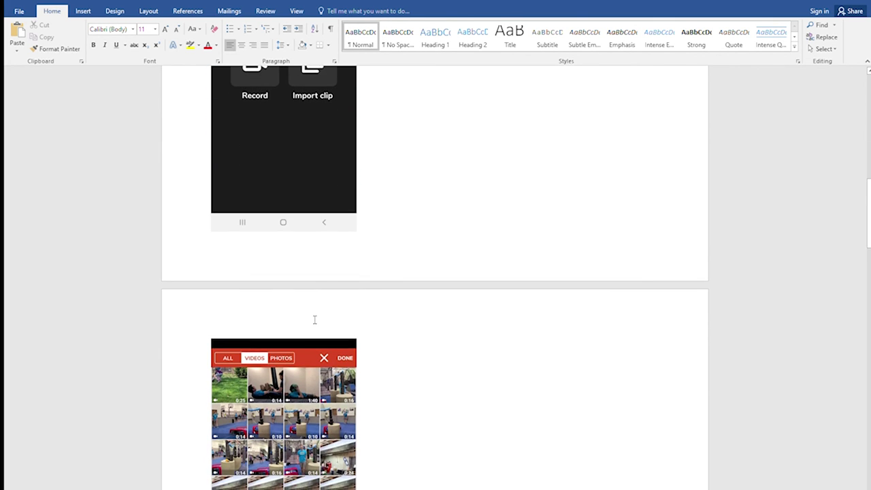
scroll(314, 320, "down", 3)
scroll(314, 320, "up", 1)
scroll(314, 320, "up", 1)
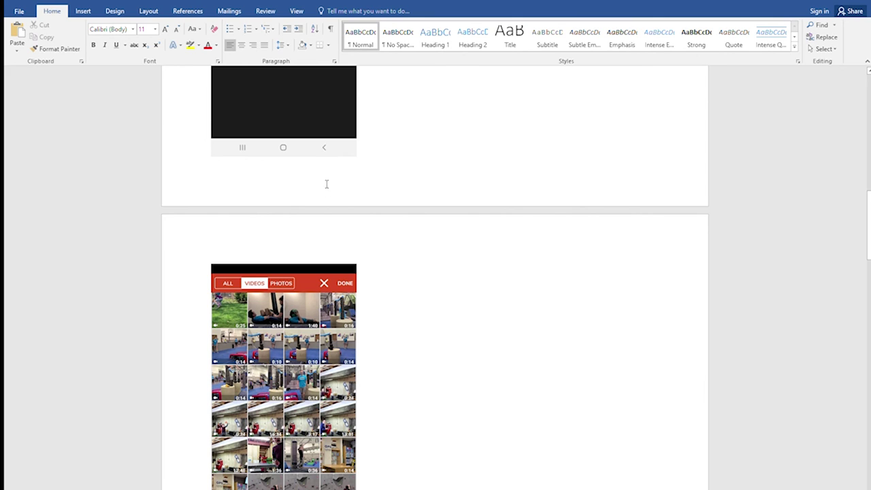
scroll(325, 179, "up", 5)
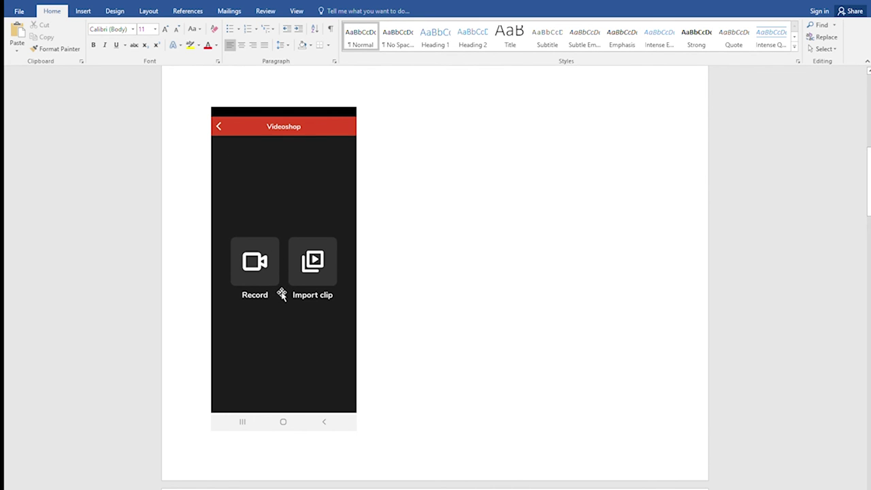
scroll(282, 294, "down", 6)
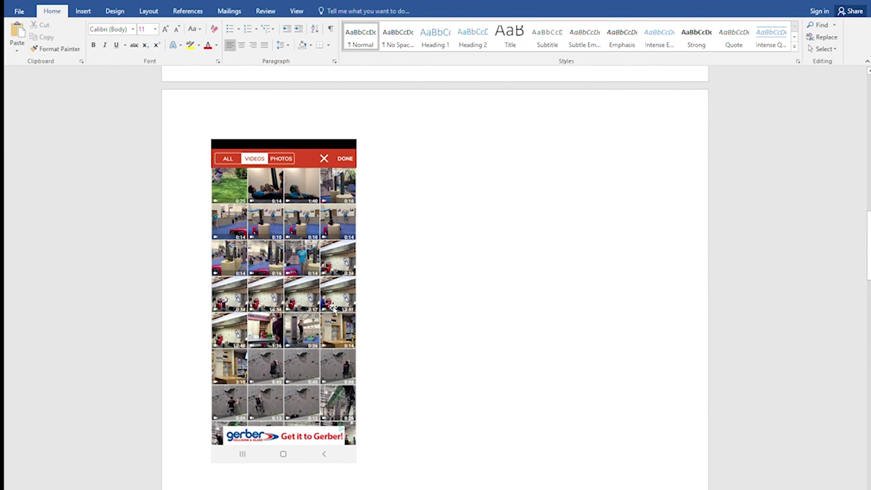
scroll(341, 327, "down", 5)
scroll(364, 333, "down", 3)
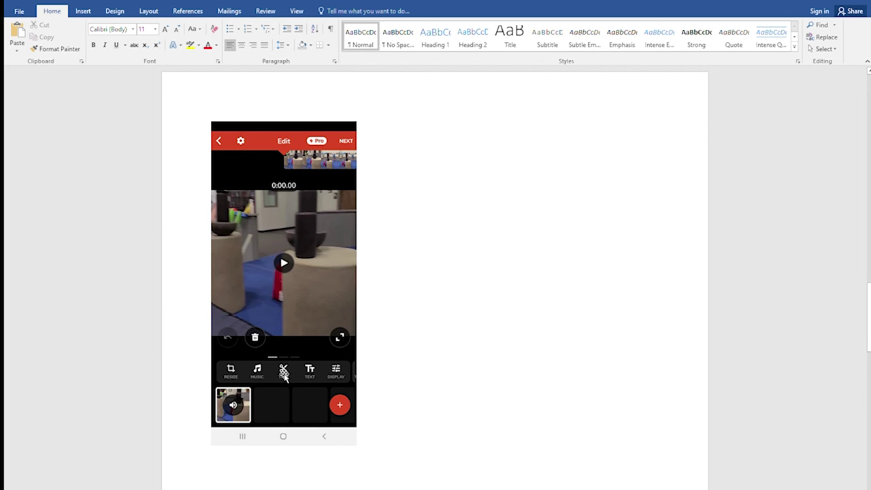
Step: View the Videoshop screenshots of the Trim screen and the Save your video screen with its sharing options
scroll(287, 370, "down", 10)
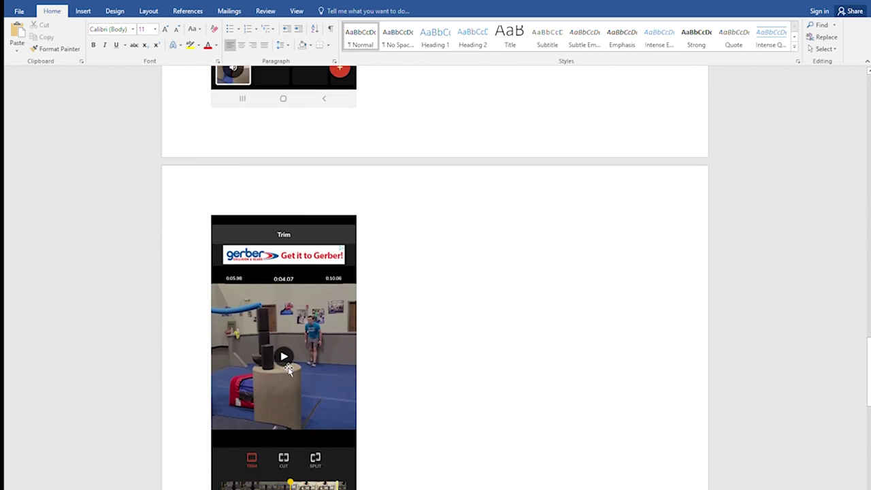
scroll(288, 367, "down", 1)
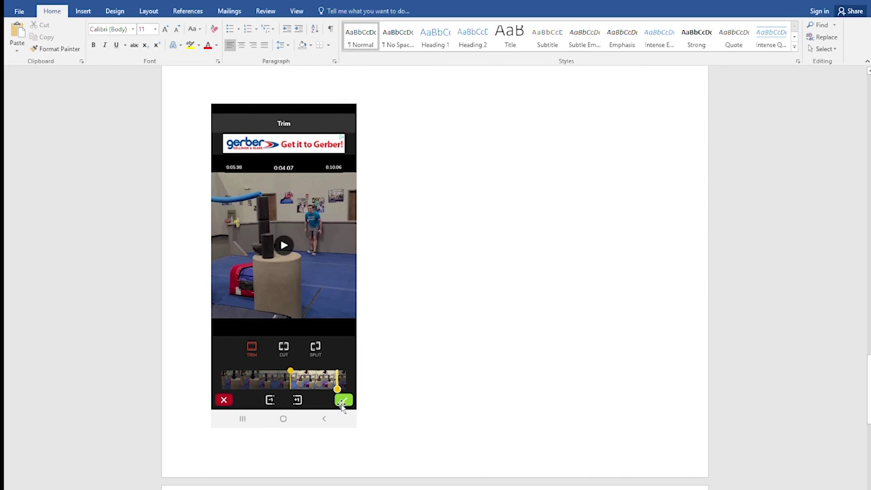
scroll(338, 406, "down", 5)
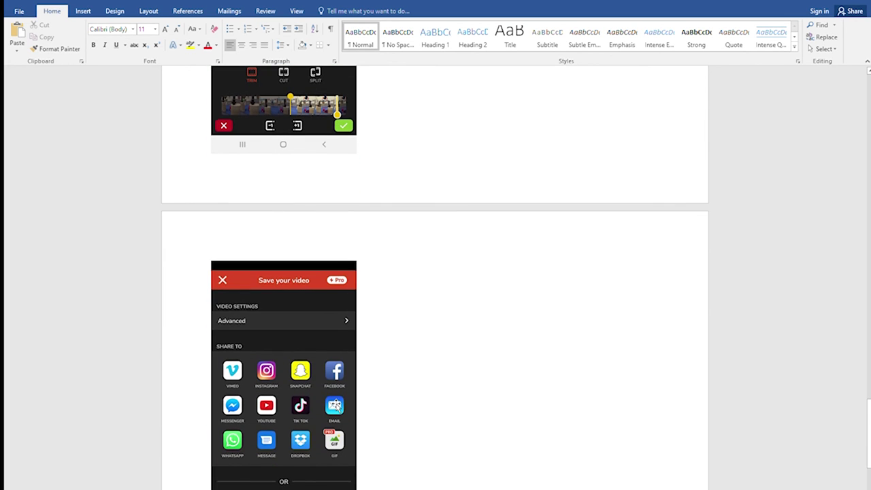
scroll(337, 405, "down", 2)
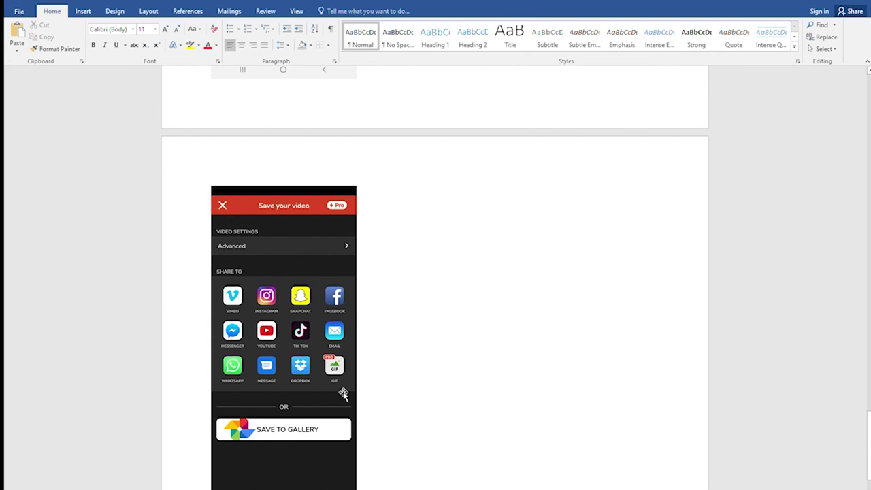
Step: Go back to the Videoshop edit screenshot with the Next option and retrace the pages to the Save your video screenshot
scroll(343, 395, "up", 18)
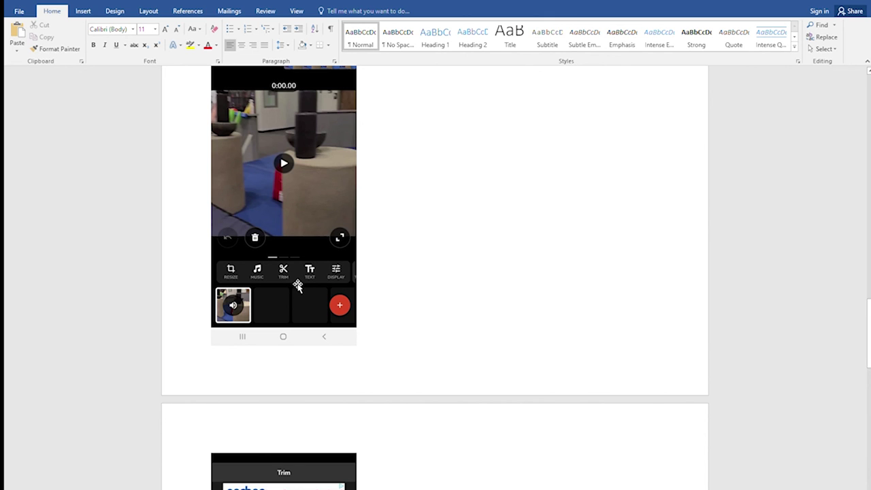
scroll(302, 290, "down", 1)
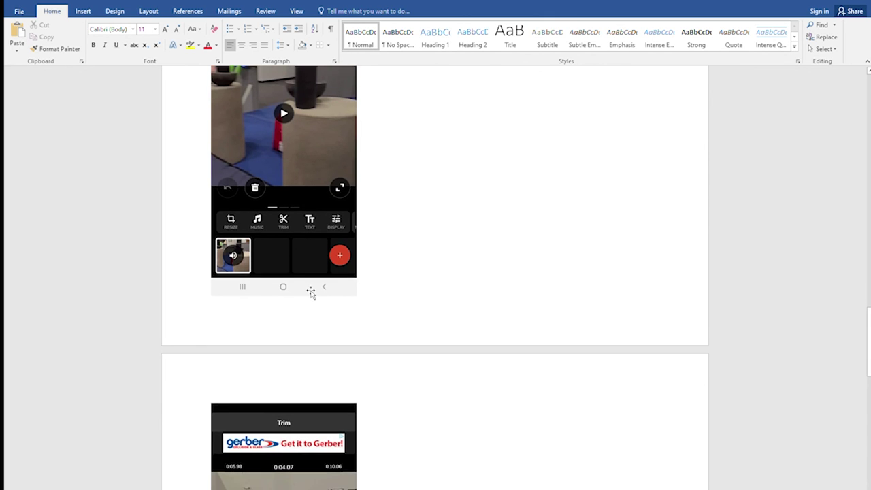
scroll(310, 290, "up", 2)
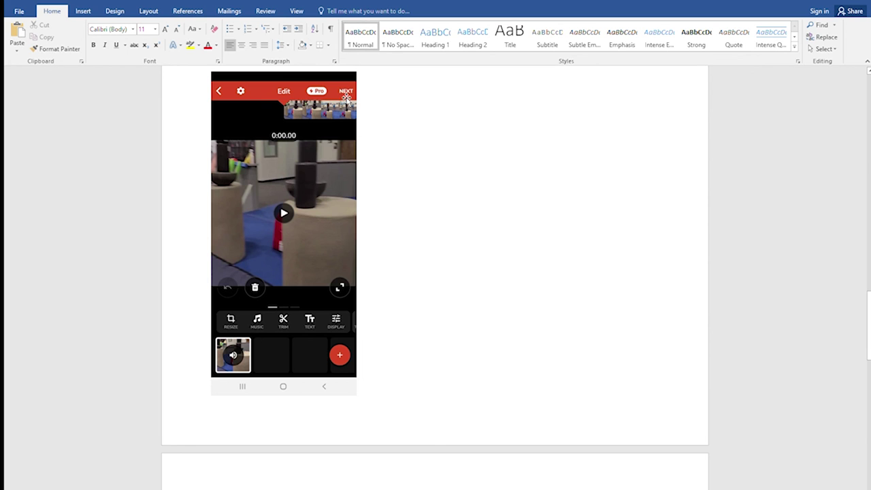
scroll(332, 173, "down", 6)
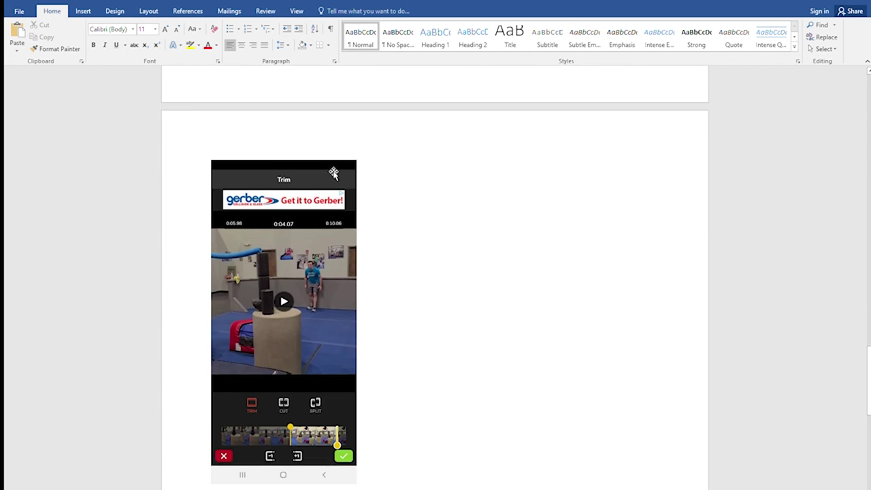
scroll(332, 173, "down", 3)
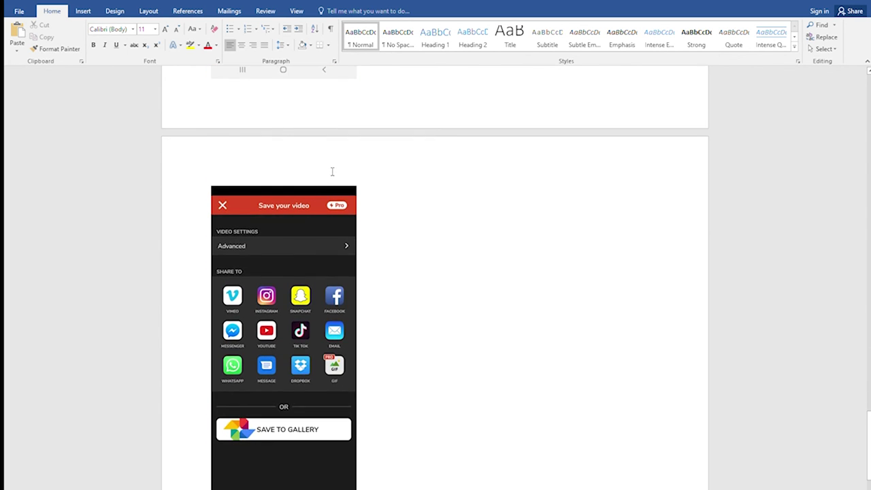